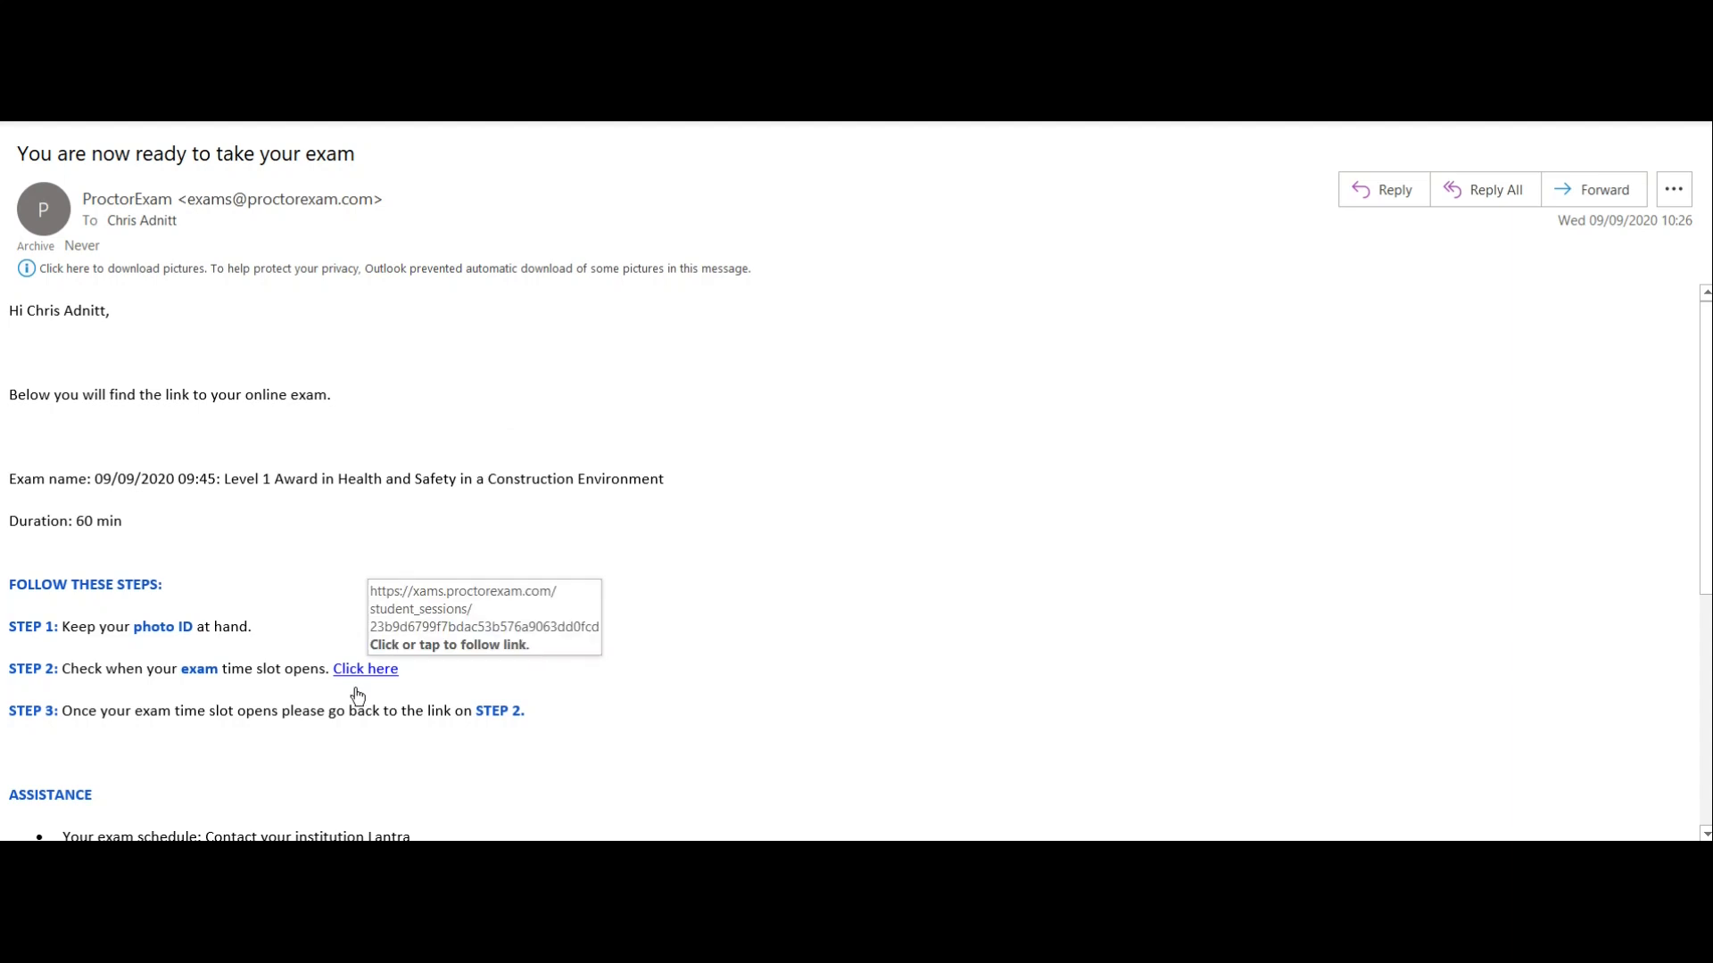
{"action": "scroll", "coordinate": [356, 694], "scroll_direction": "down", "scroll_amount": 3}
{"action": "scroll", "coordinate": [356, 694], "scroll_direction": "down", "scroll_amount": 3}
{"action": "scroll", "coordinate": [356, 695], "scroll_direction": "down", "scroll_amount": 3}
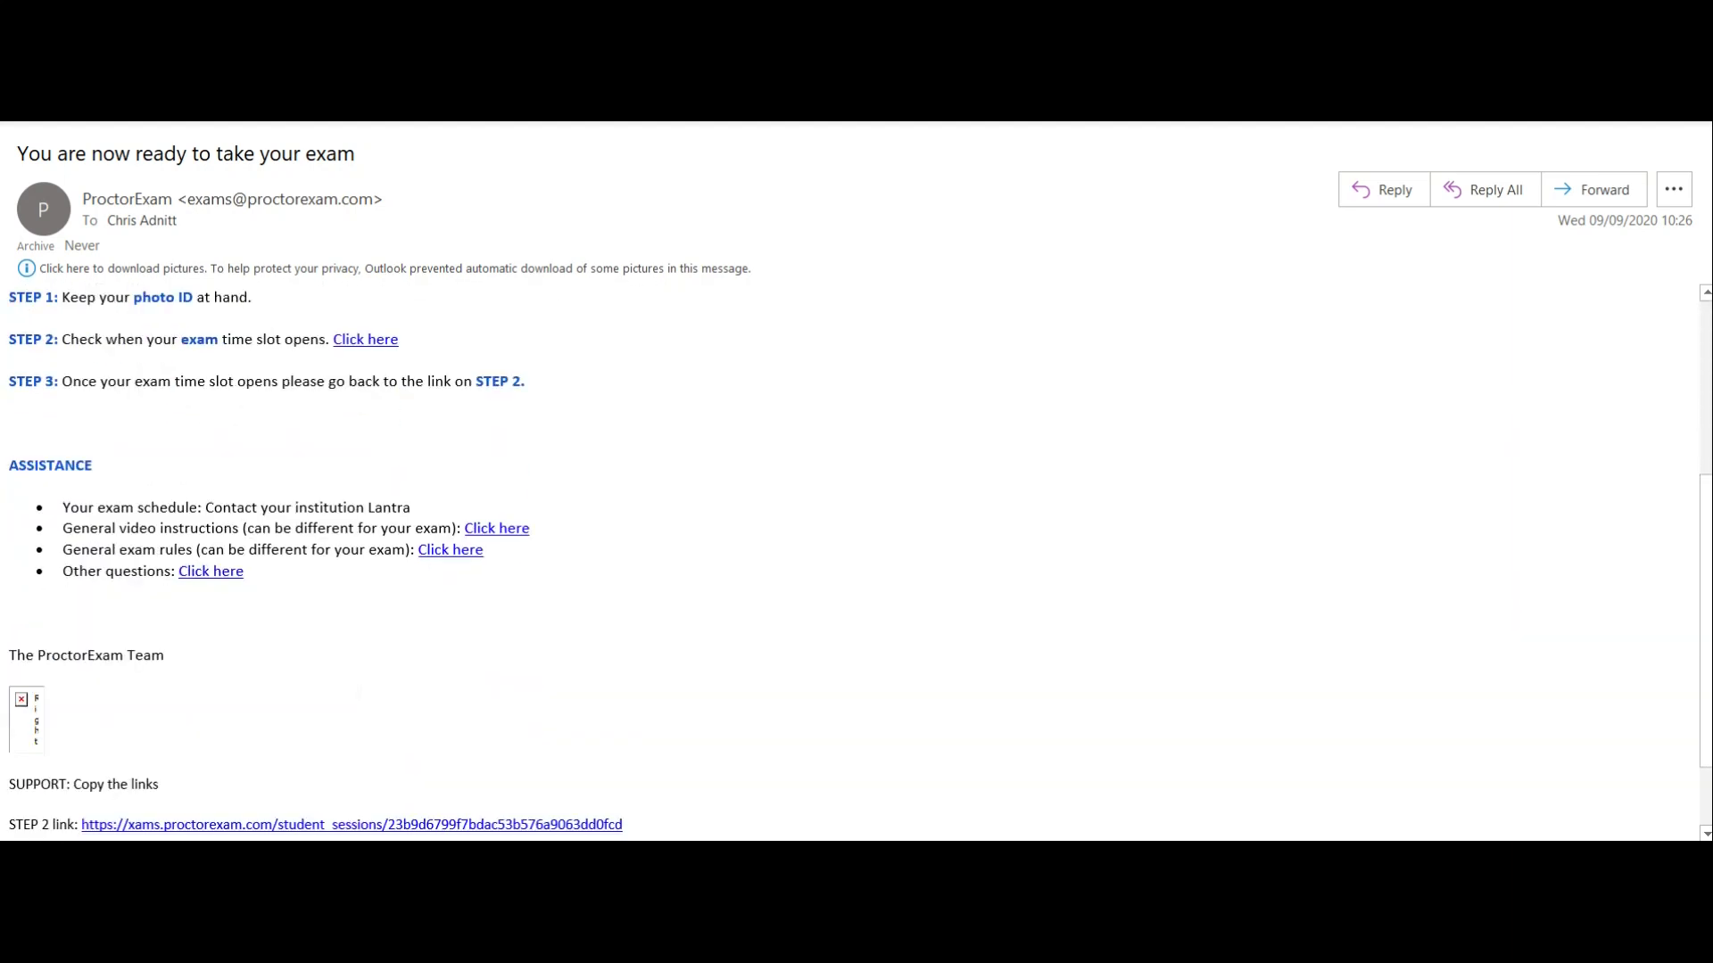
{"action": "scroll", "coordinate": [357, 695], "scroll_direction": "down", "scroll_amount": 2}
{"action": "scroll", "coordinate": [356, 695], "scroll_direction": "down", "scroll_amount": 1}
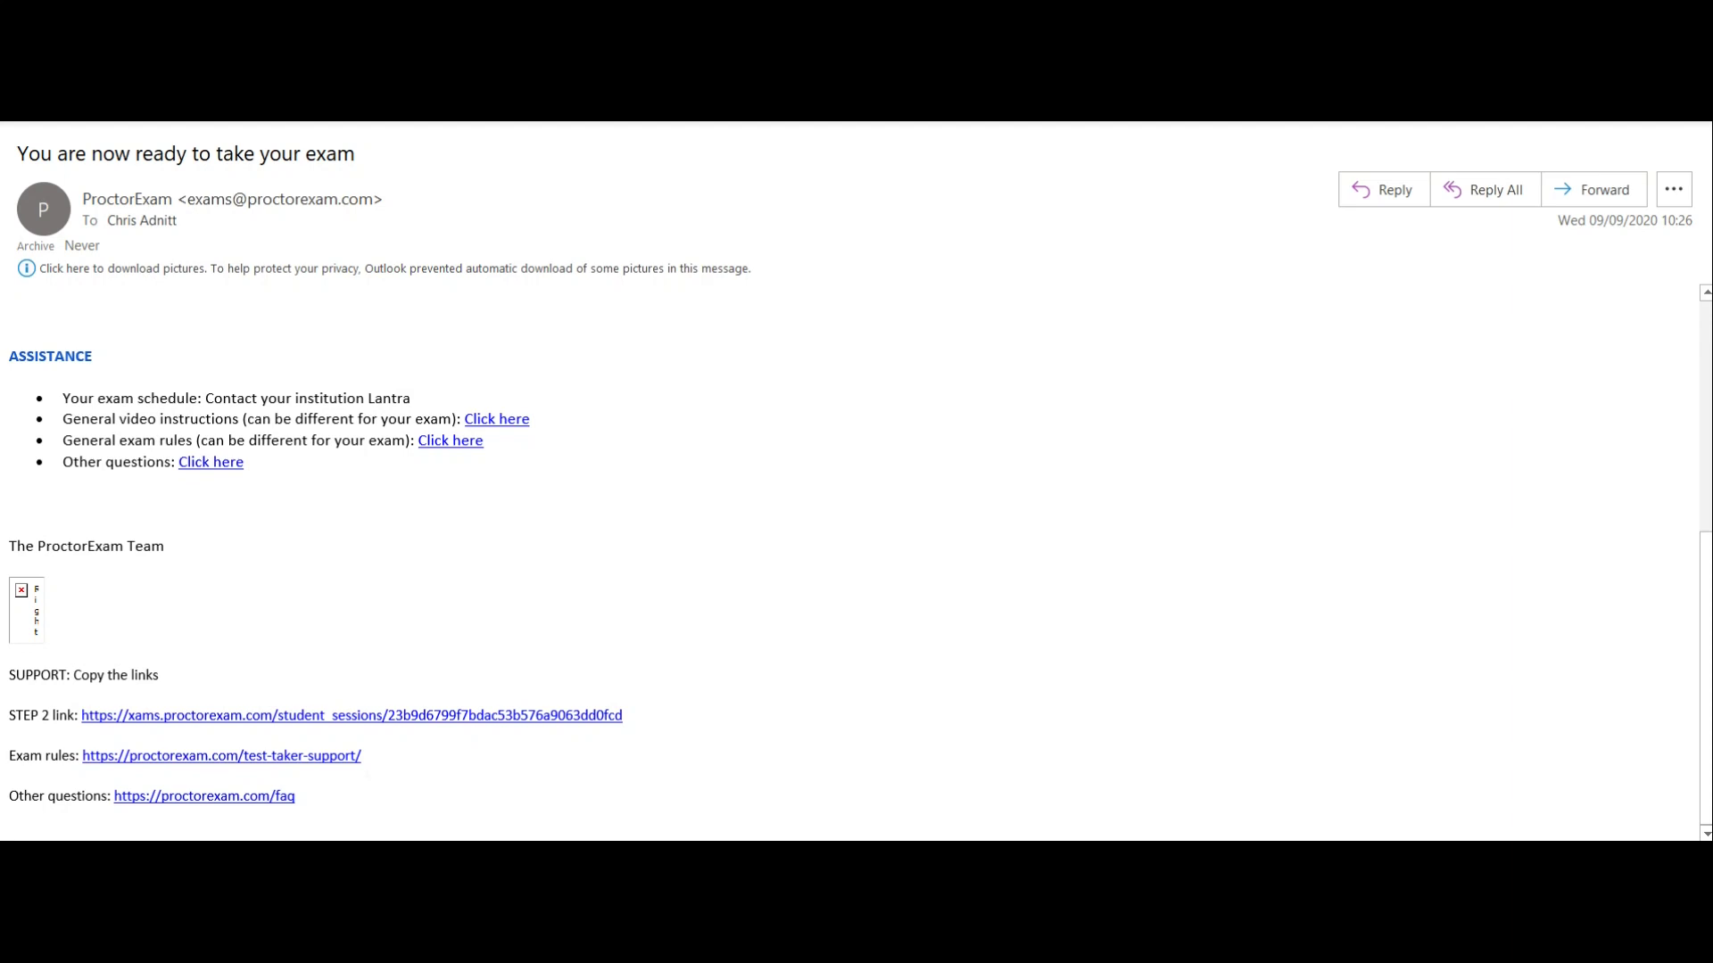
Select and copy the STEP 2 session link from the ProctorExam email in Outlook
{"action": "left_click", "coordinate": [95, 716]}
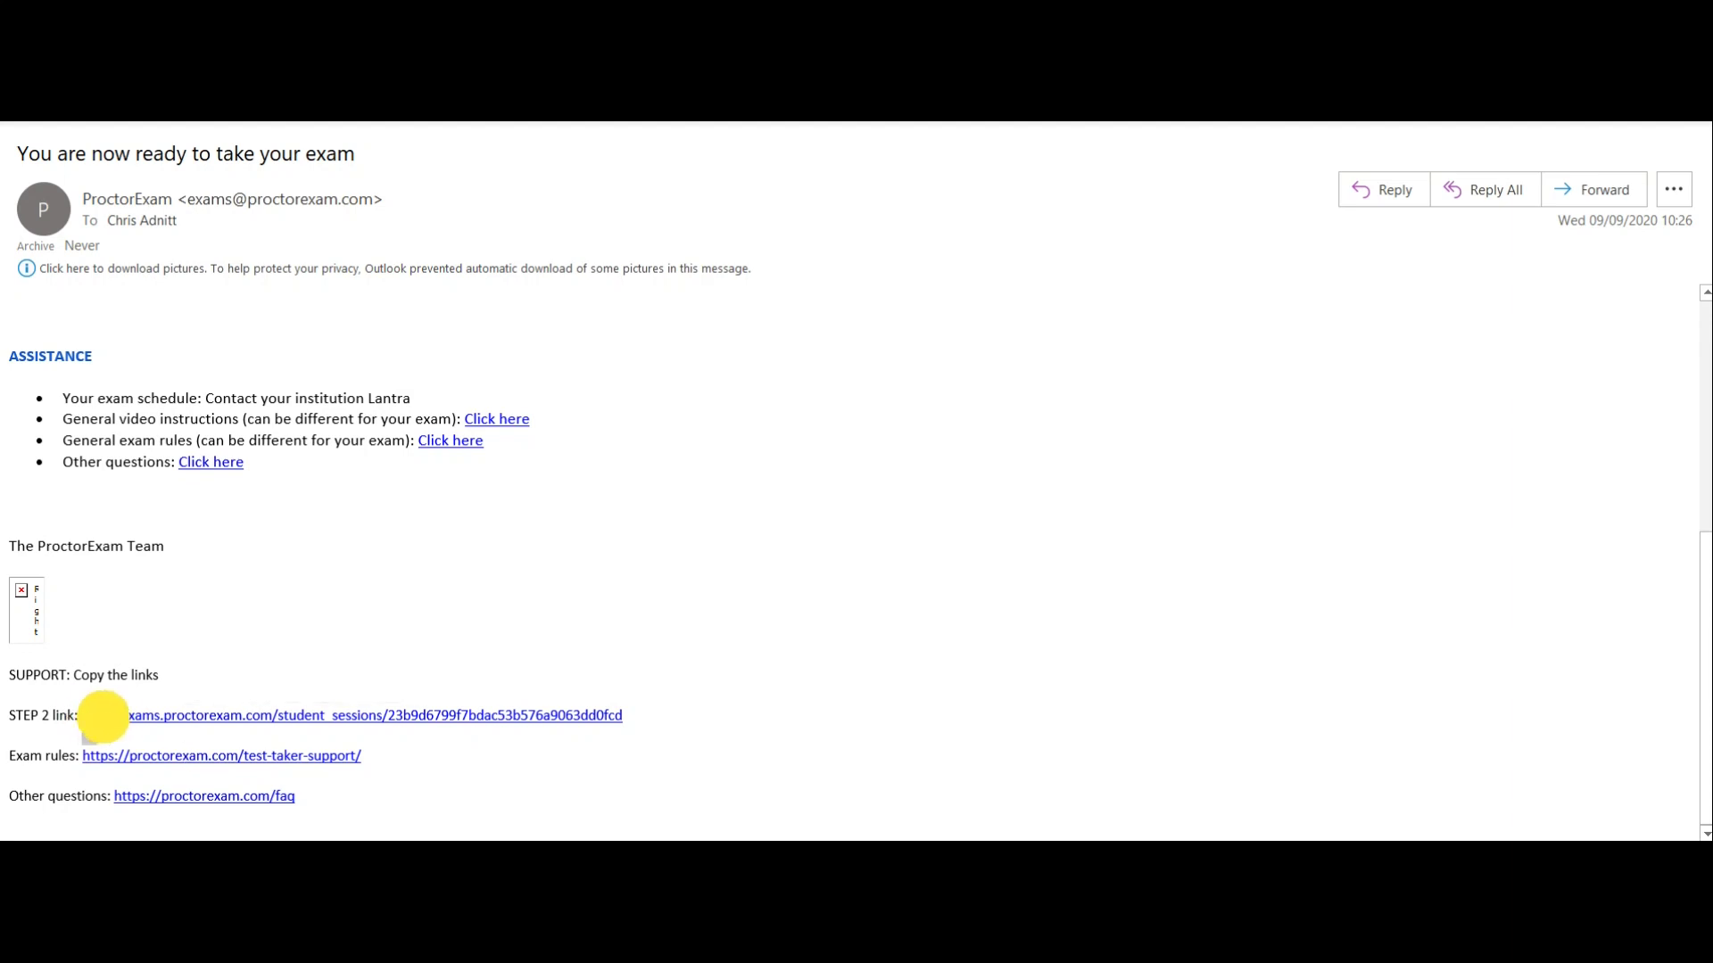
{"action": "left_click_drag", "start_coordinate": [105, 716], "coordinate": [624, 713]}
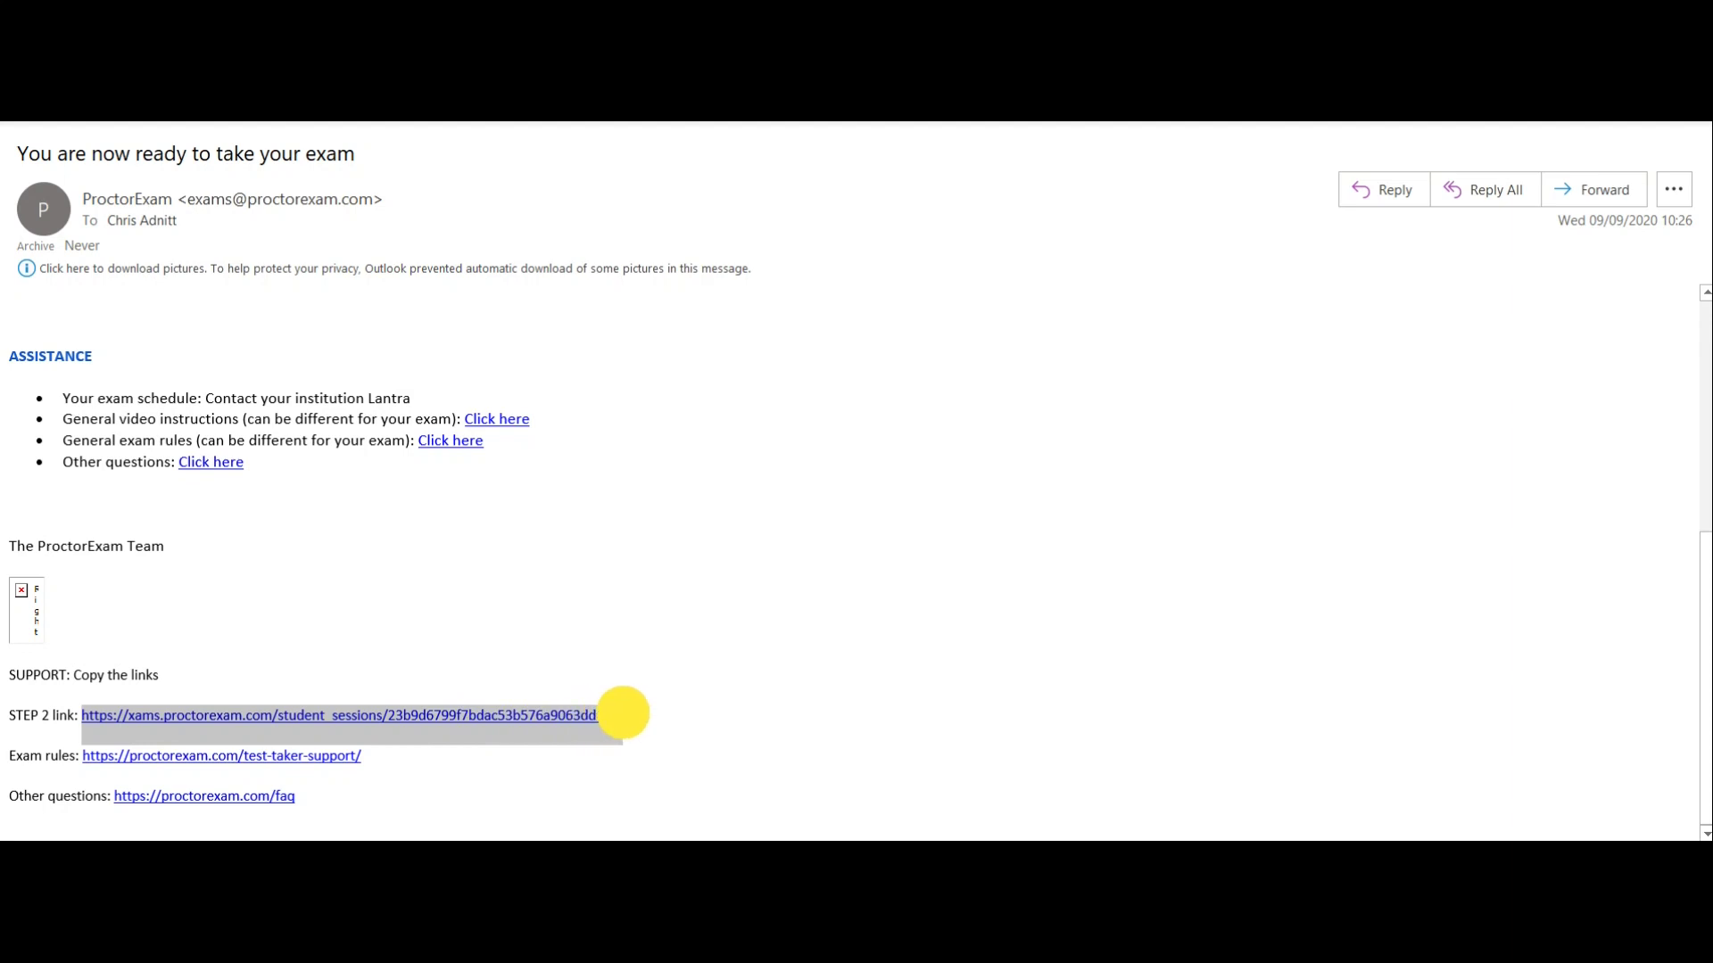
{"action": "right_click", "coordinate": [597, 716]}
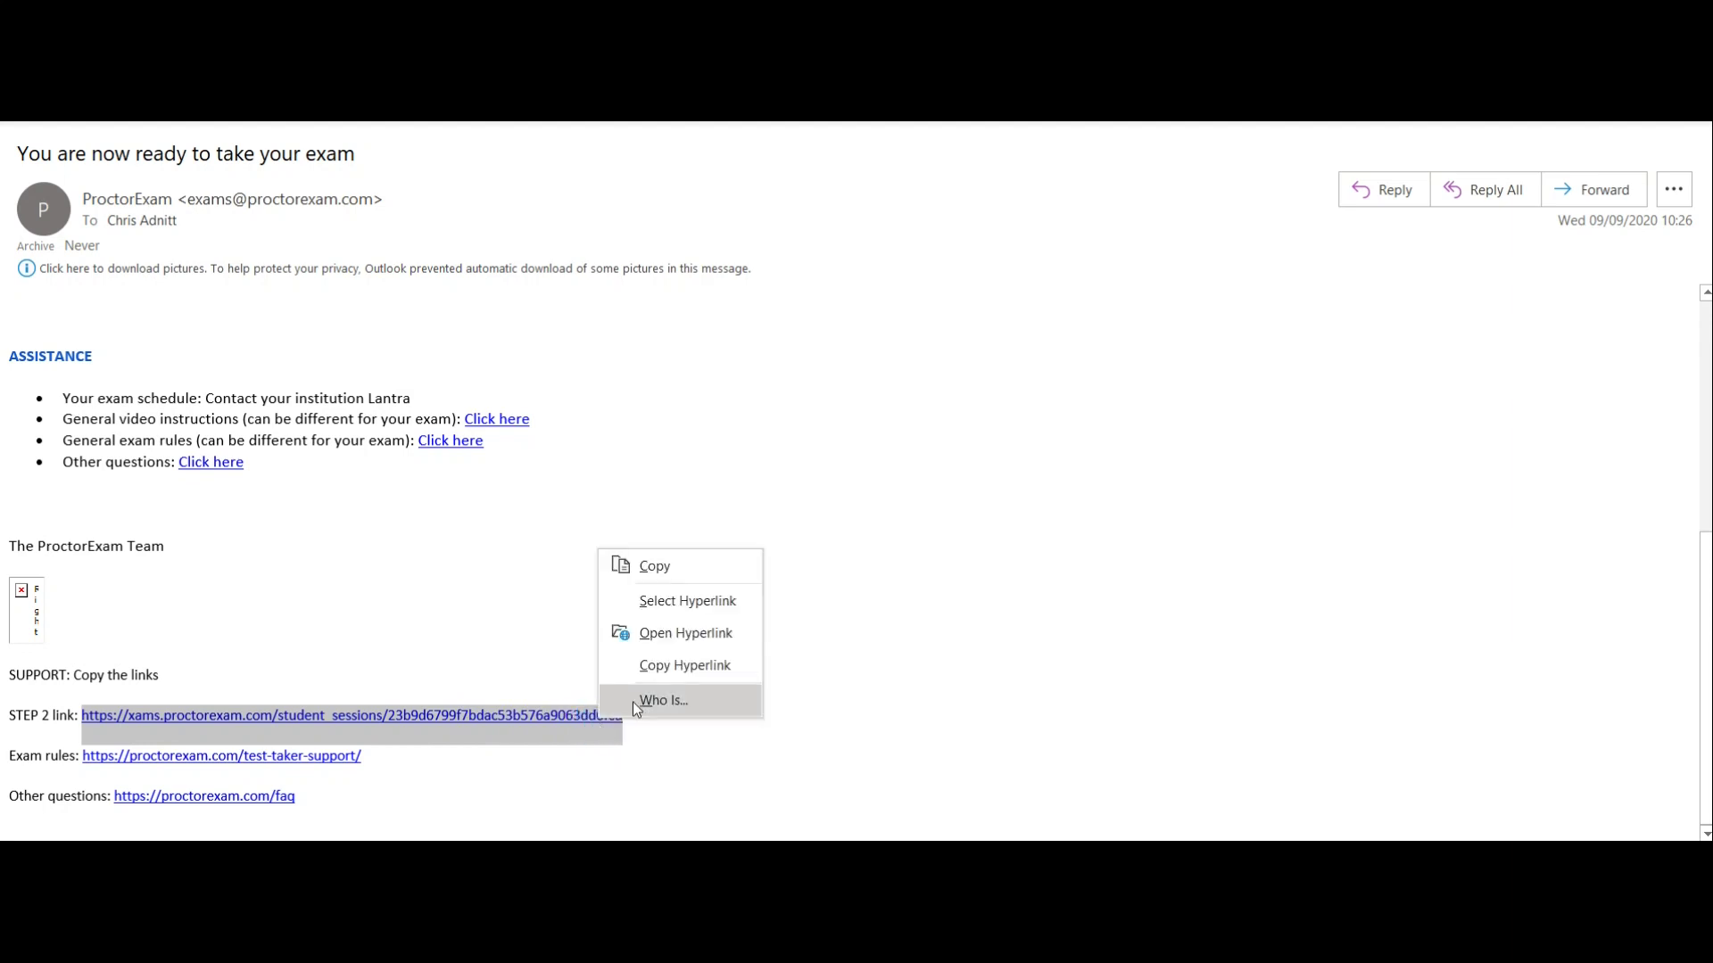
{"action": "left_click", "coordinate": [654, 566]}
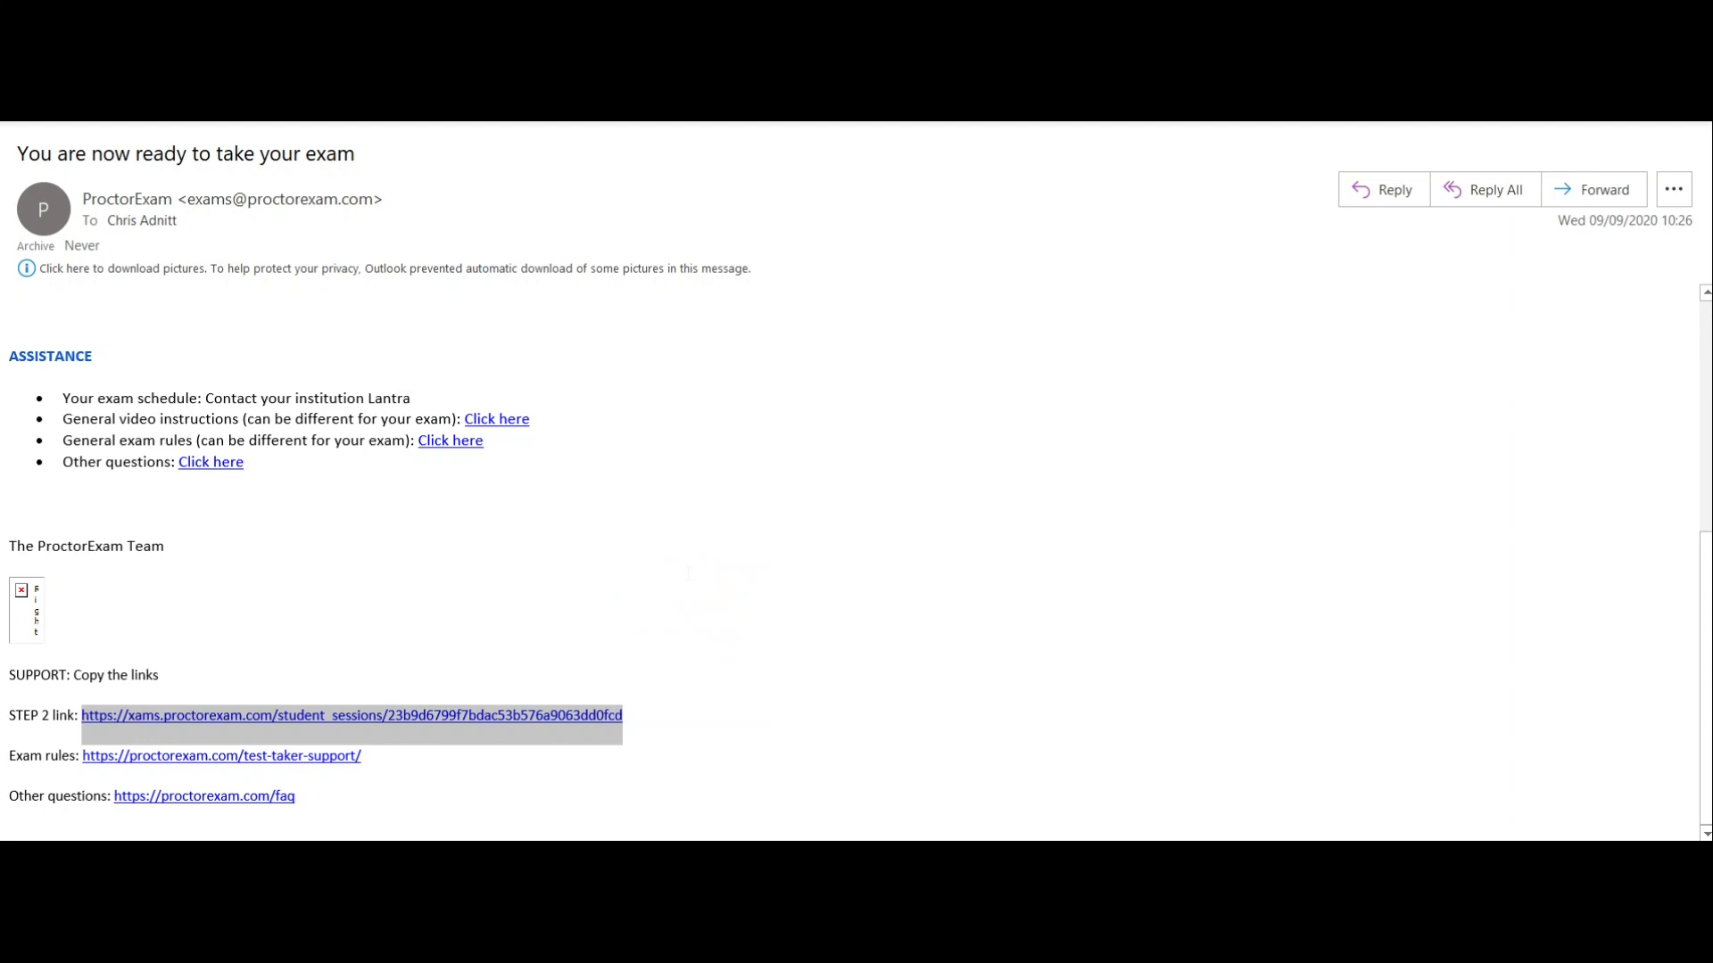
{"action": "key", "text": "alt+Tab"}
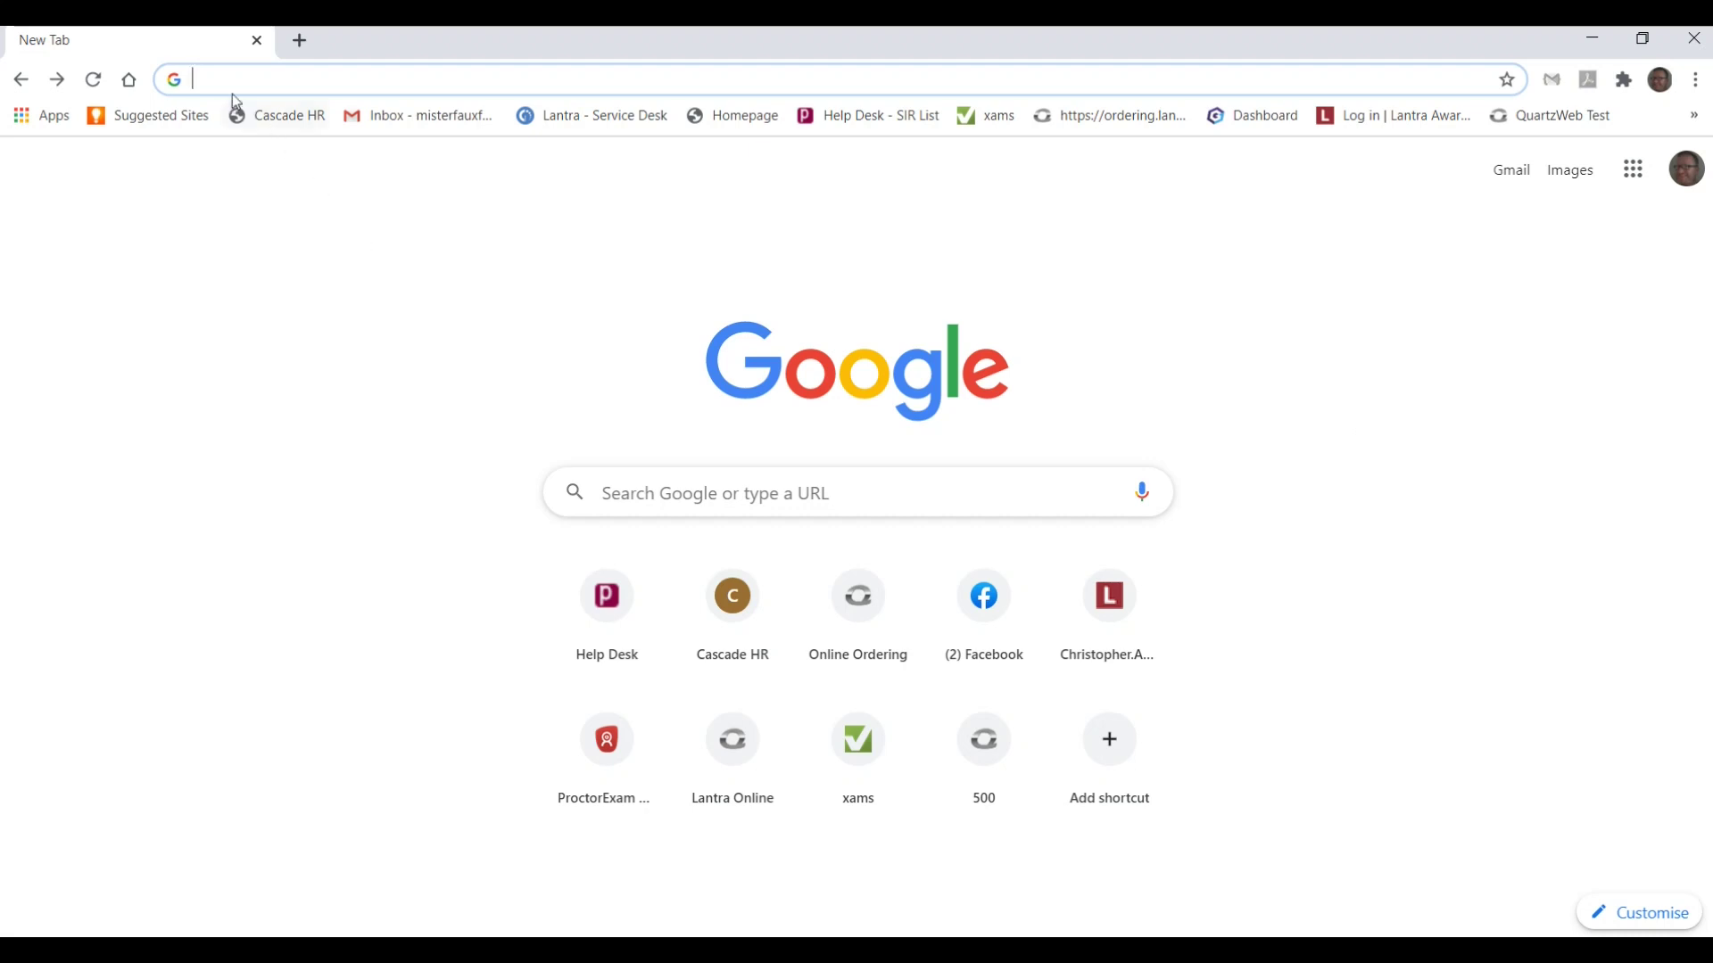
Paste the copied STEP 2 link into Chrome's address bar and load the session page
{"action": "right_click", "coordinate": [212, 82]}
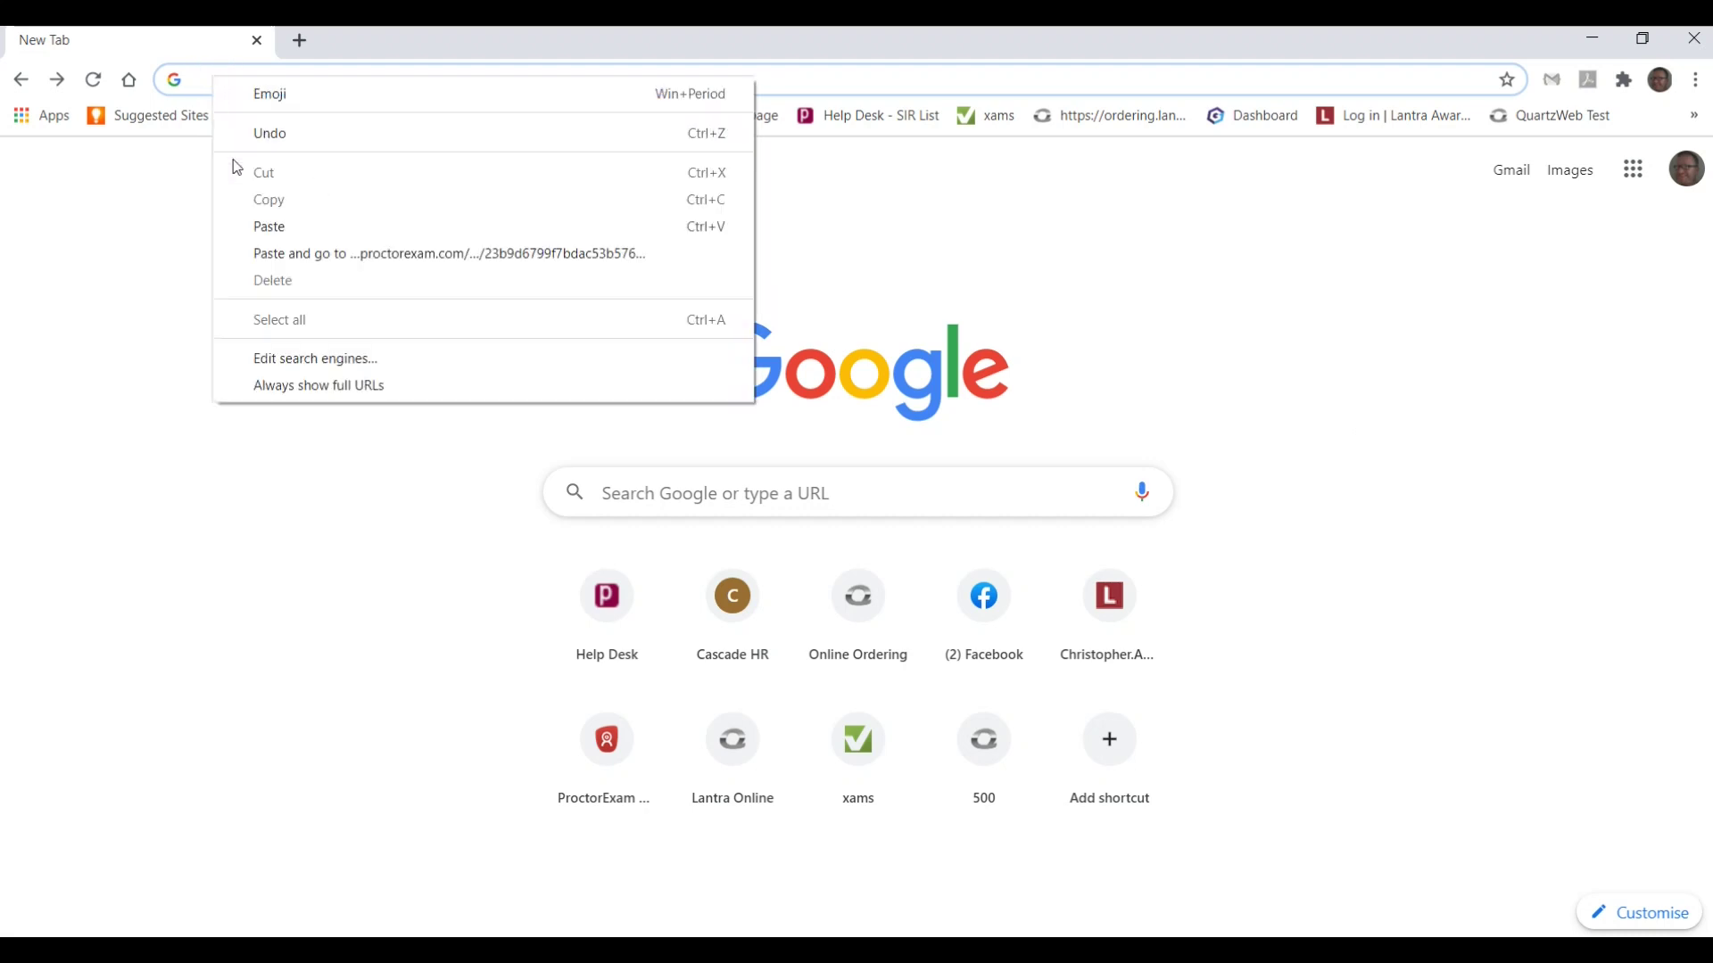
{"action": "left_click", "coordinate": [268, 227]}
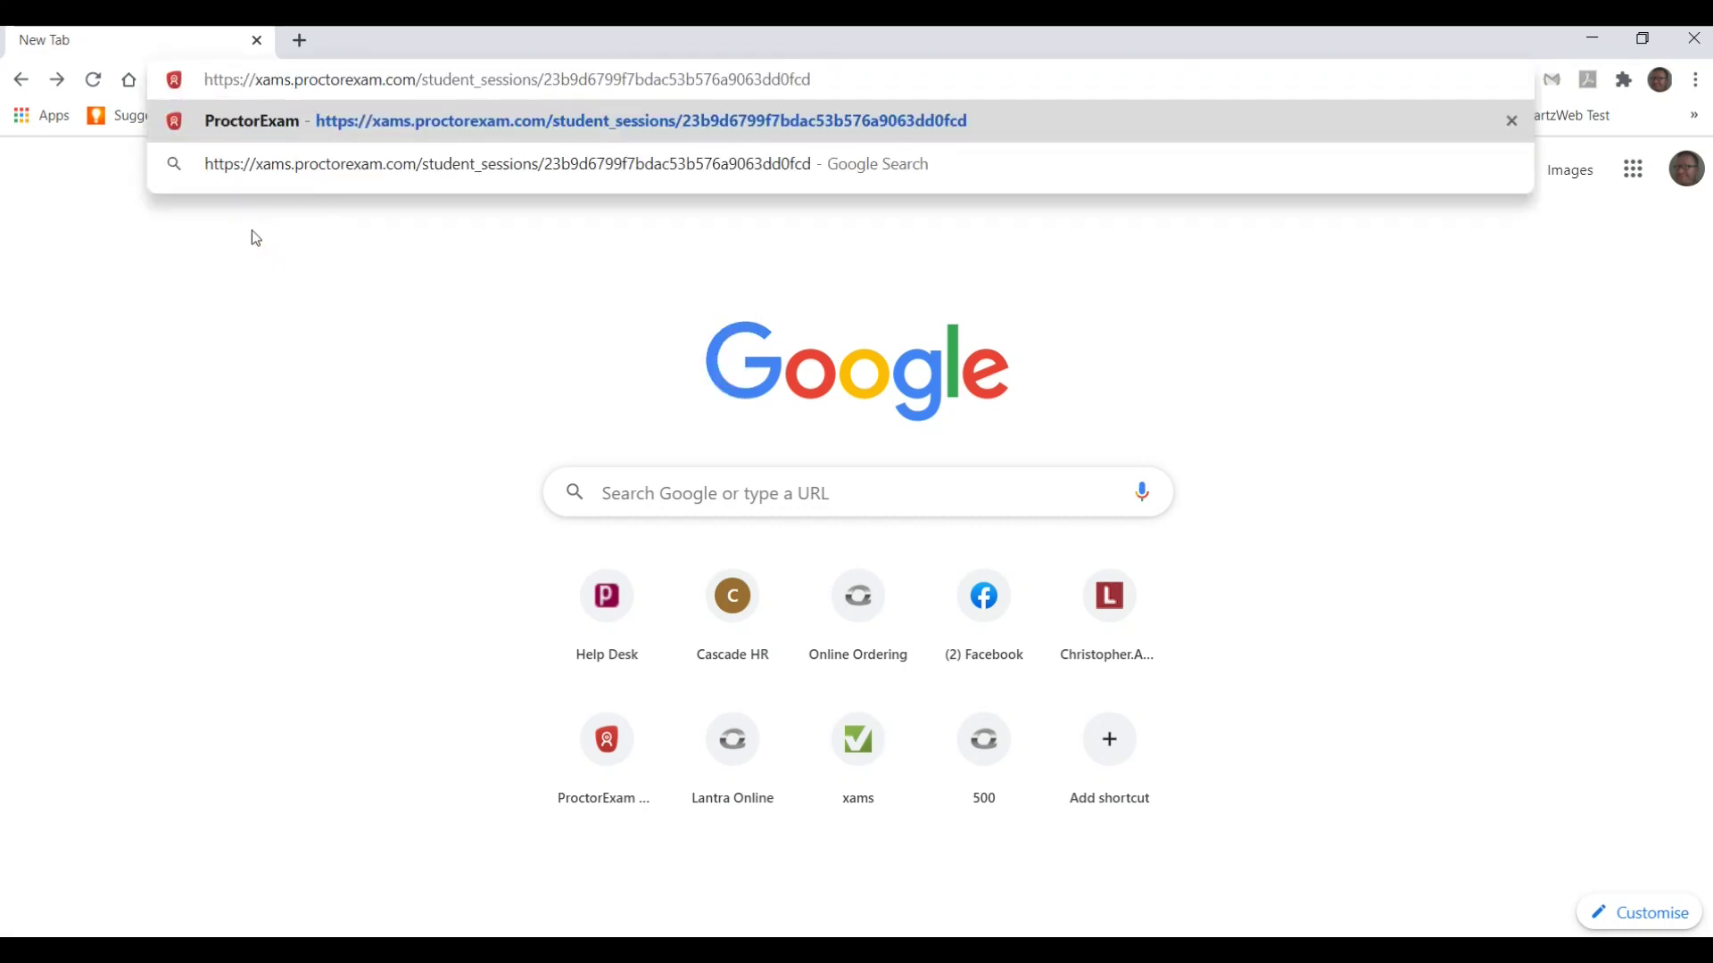
{"action": "key", "text": "Return"}
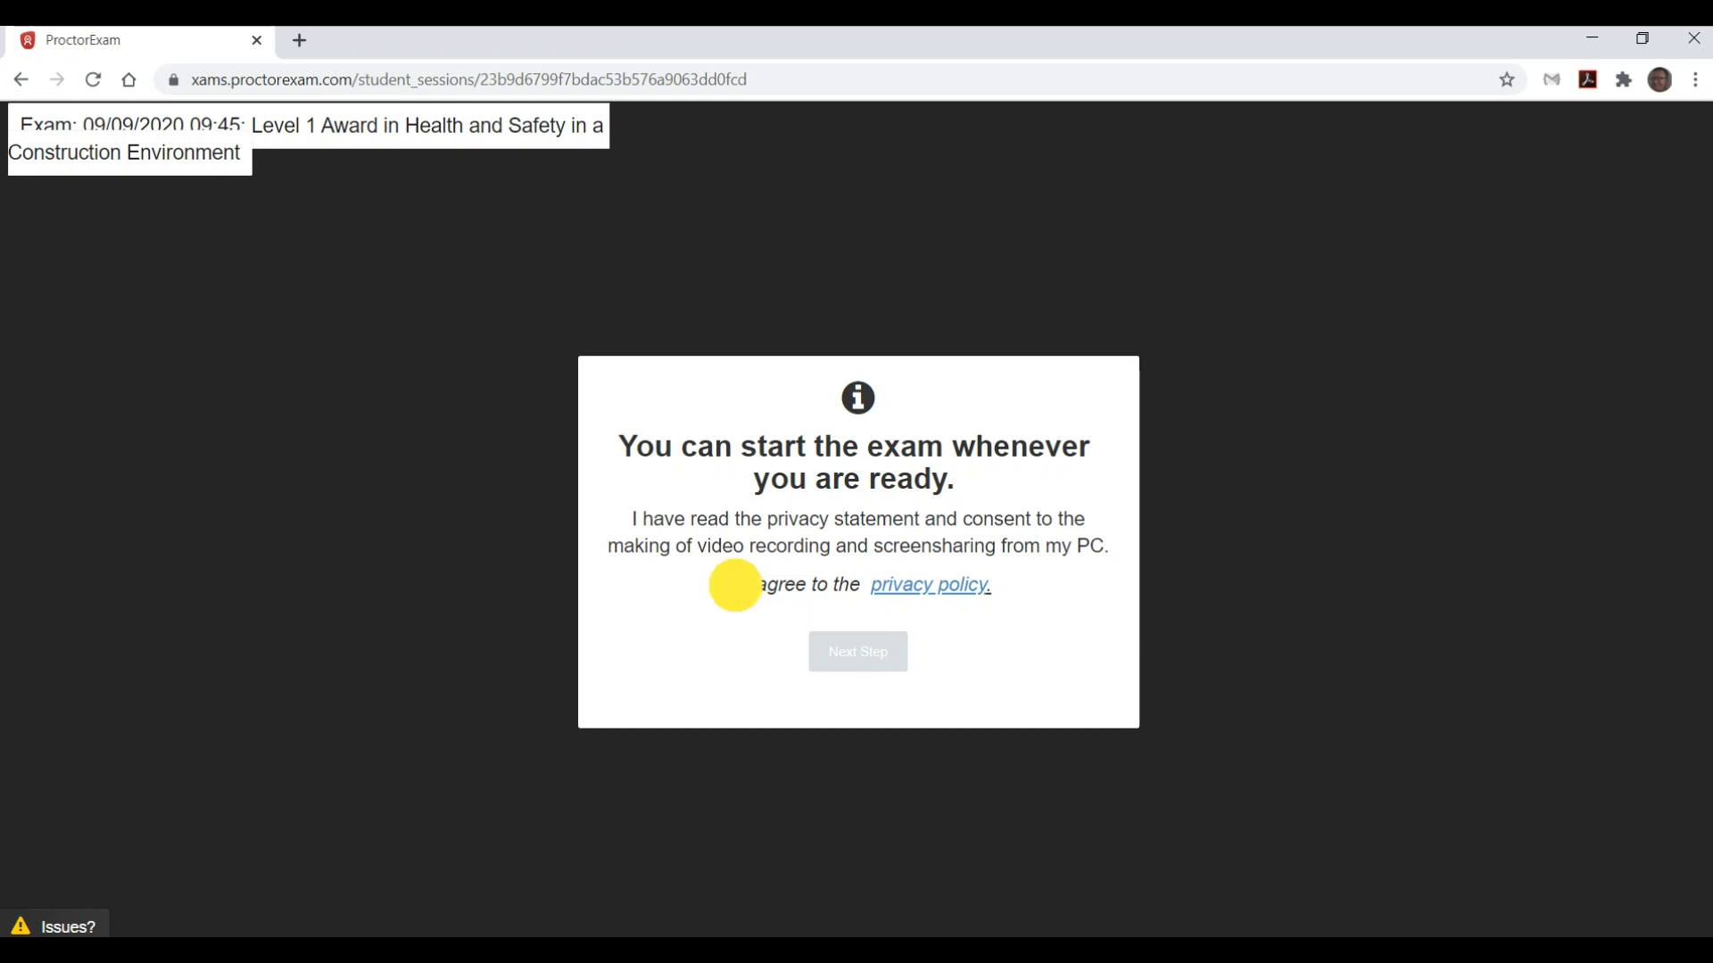
Agree to the privacy policy and continue past the before-we-begin checklist
{"action": "left_click", "coordinate": [733, 587]}
{"action": "left_click", "coordinate": [876, 651]}
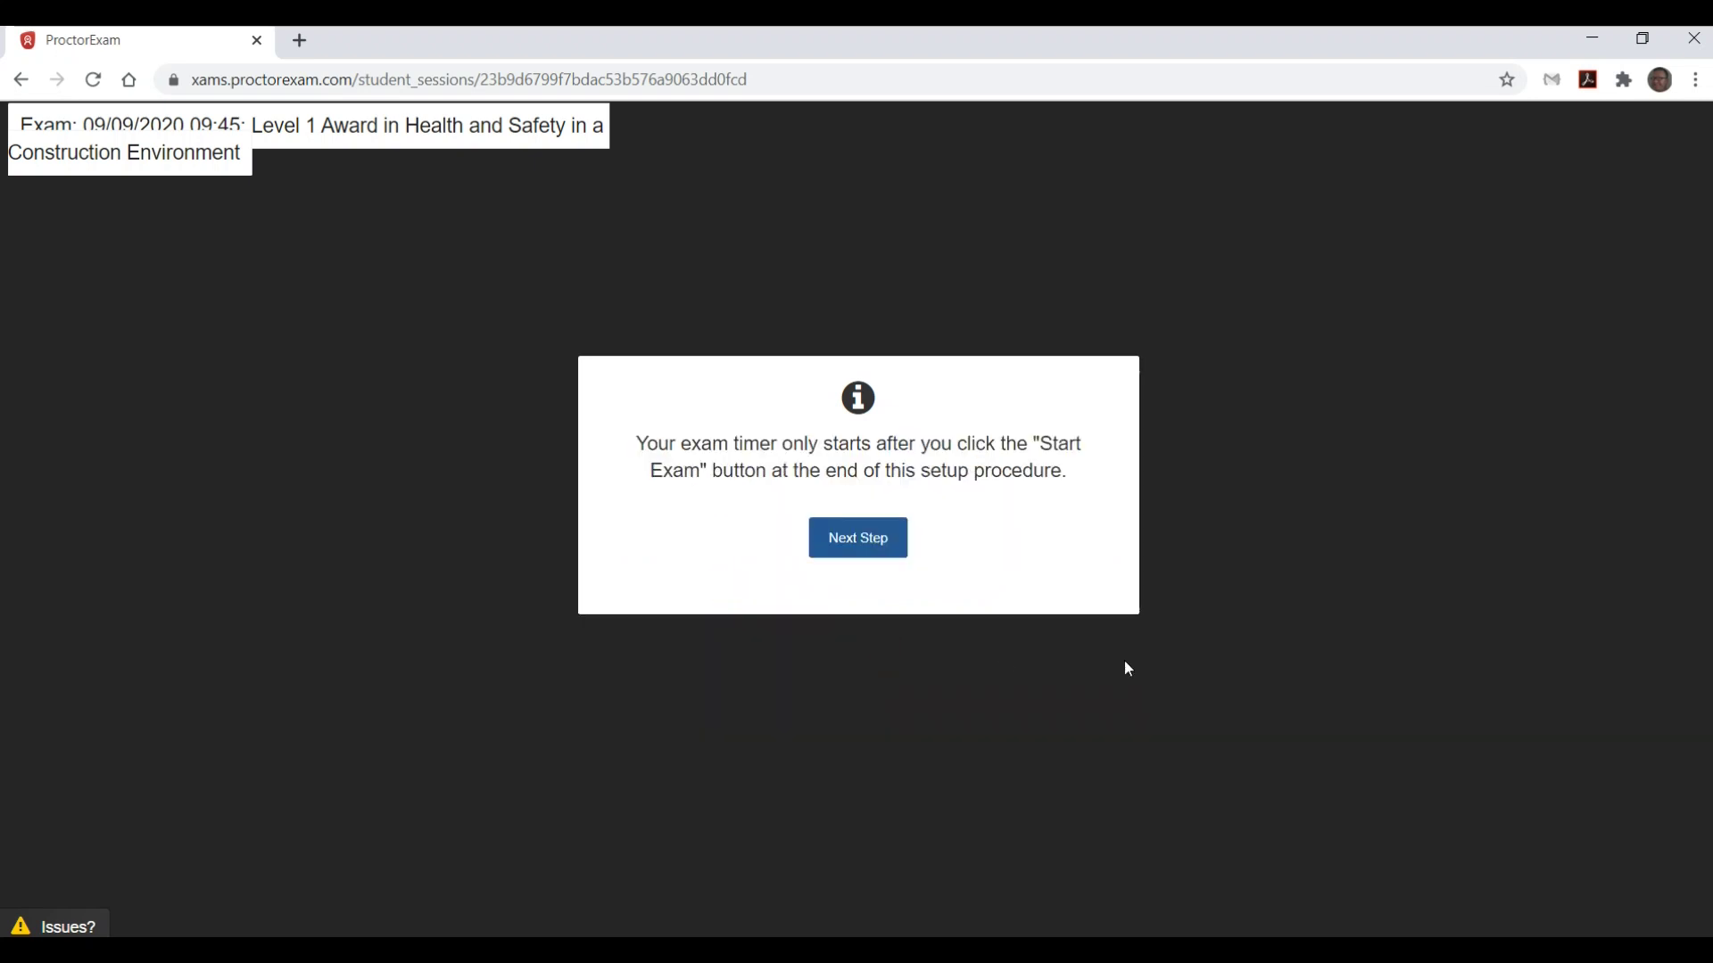
{"action": "left_click", "coordinate": [881, 555]}
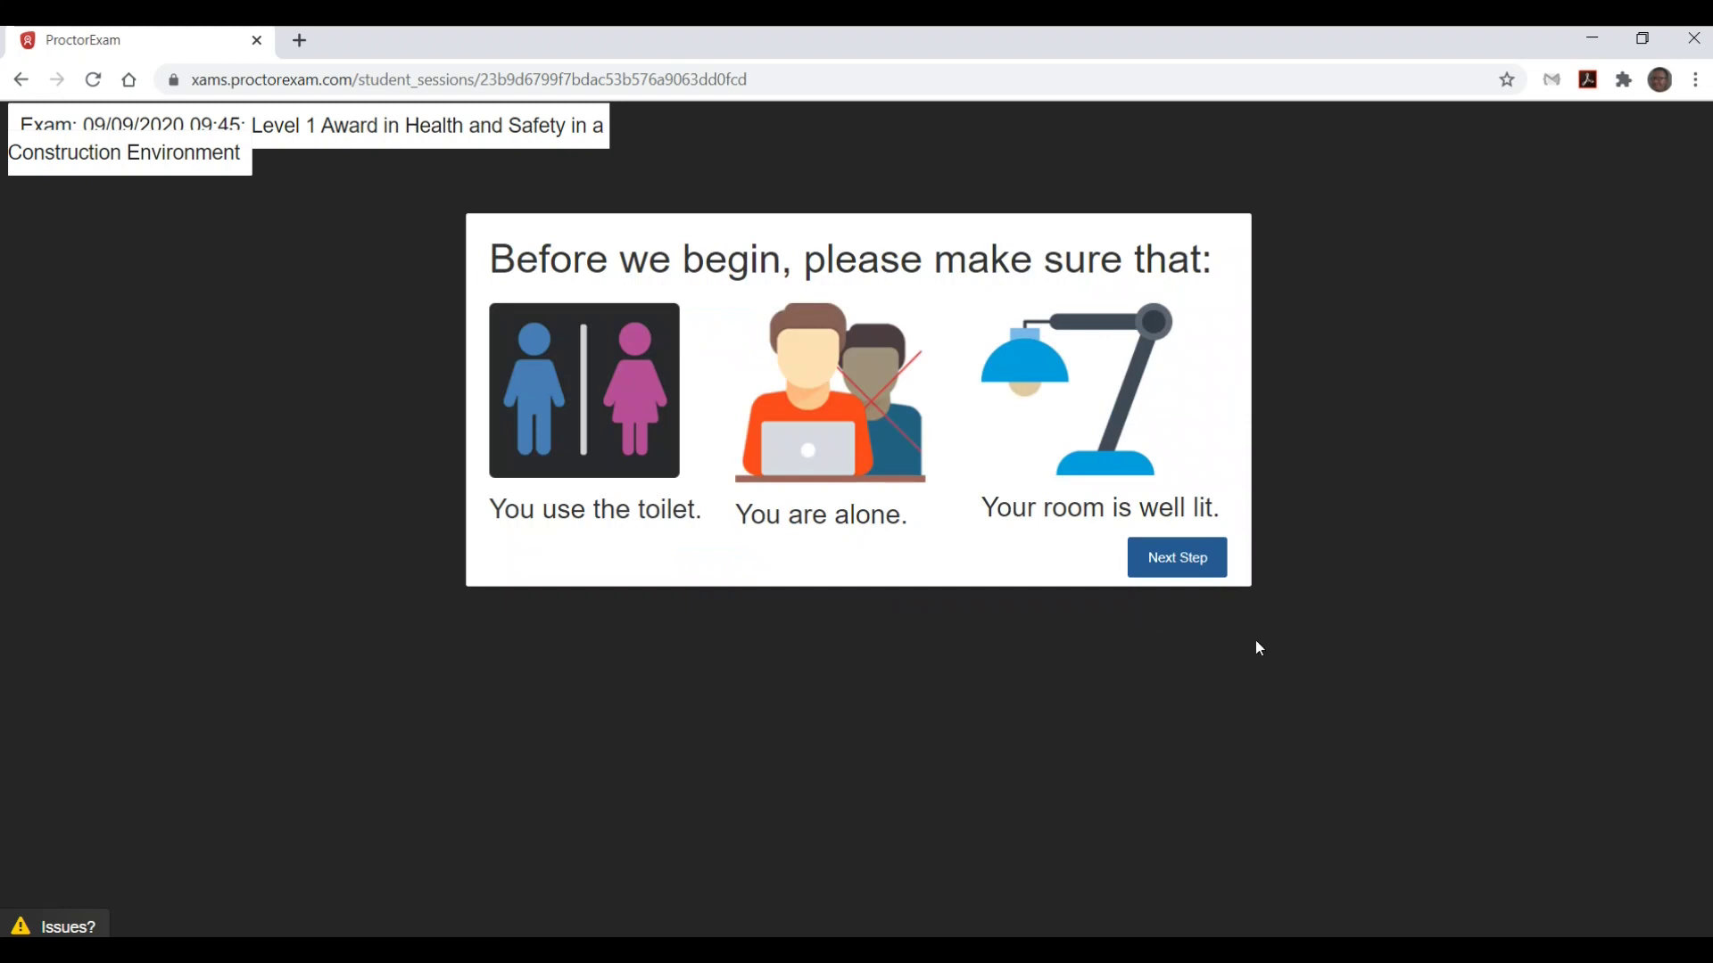
{"action": "left_click", "coordinate": [1206, 573]}
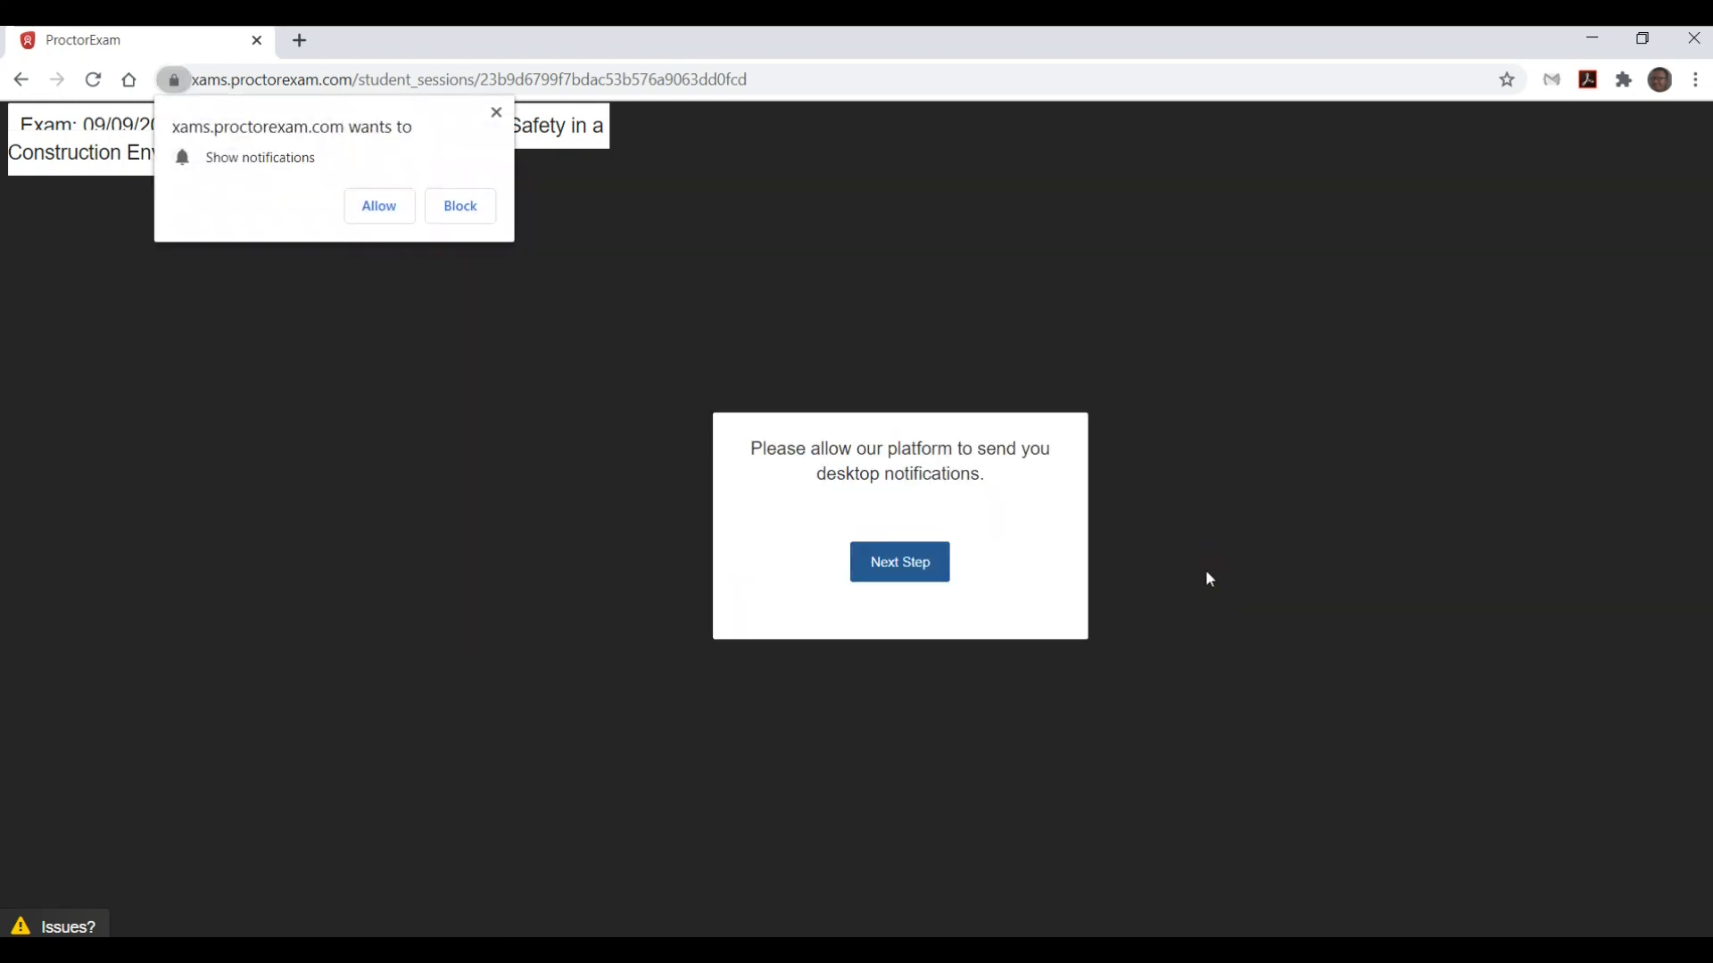
Allow desktop notifications from the exam site and continue in English
{"action": "left_click", "coordinate": [398, 210]}
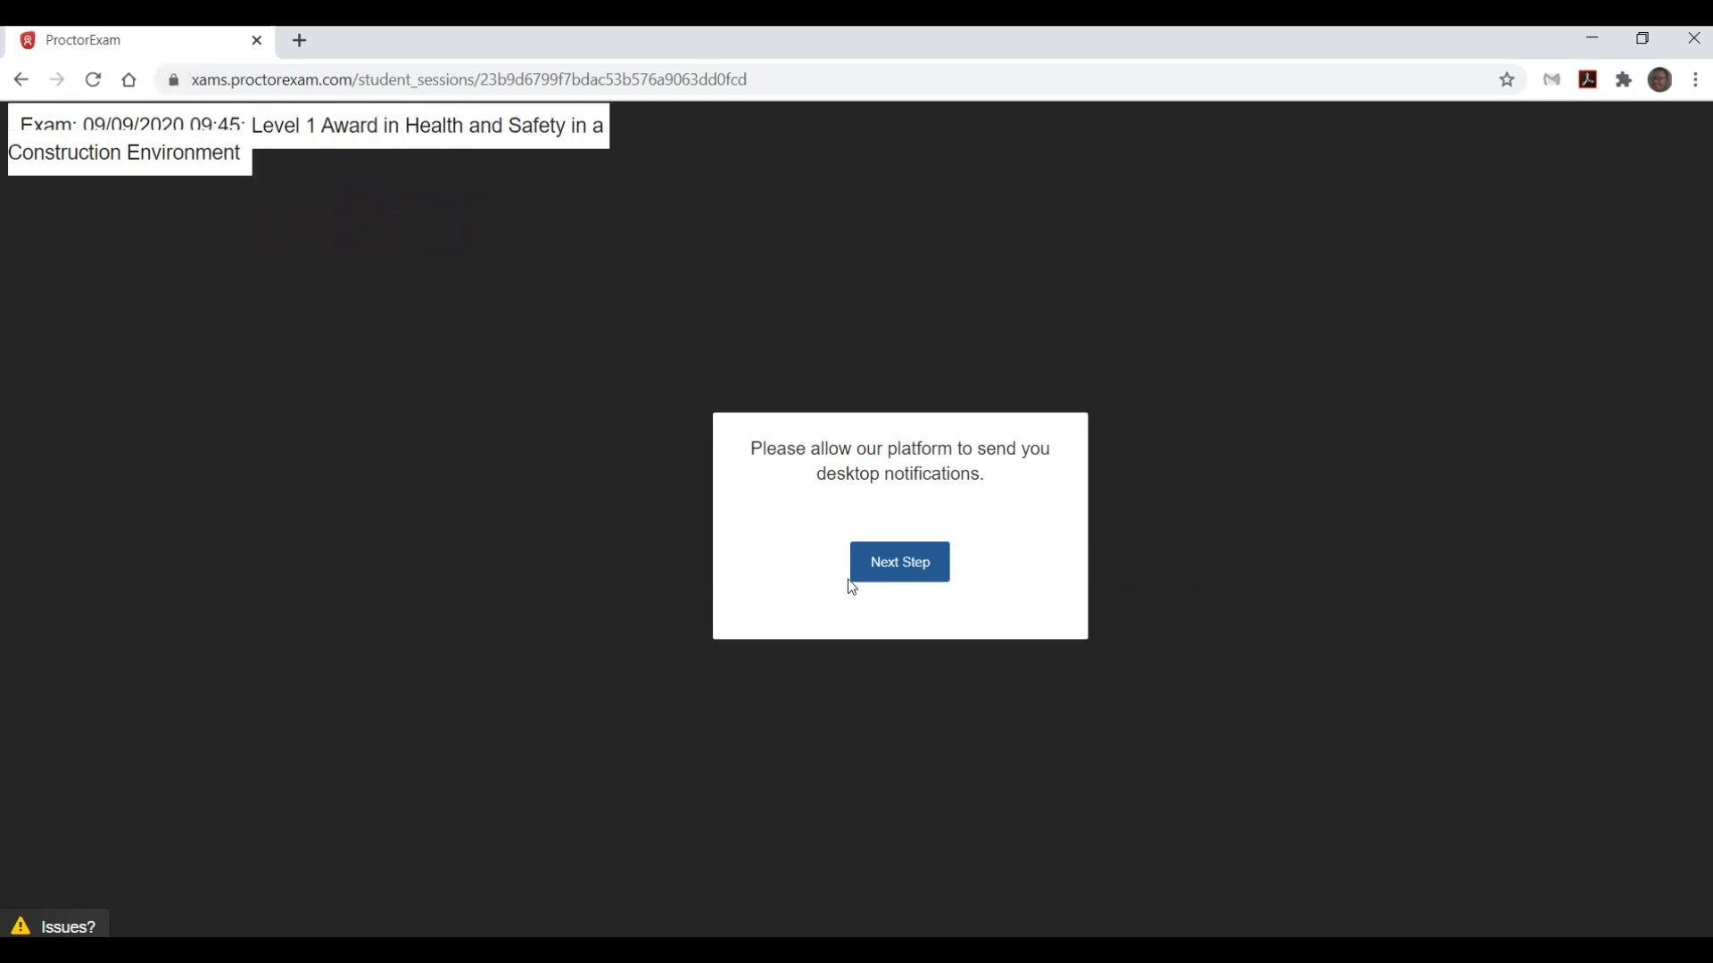
{"action": "left_click", "coordinate": [899, 563]}
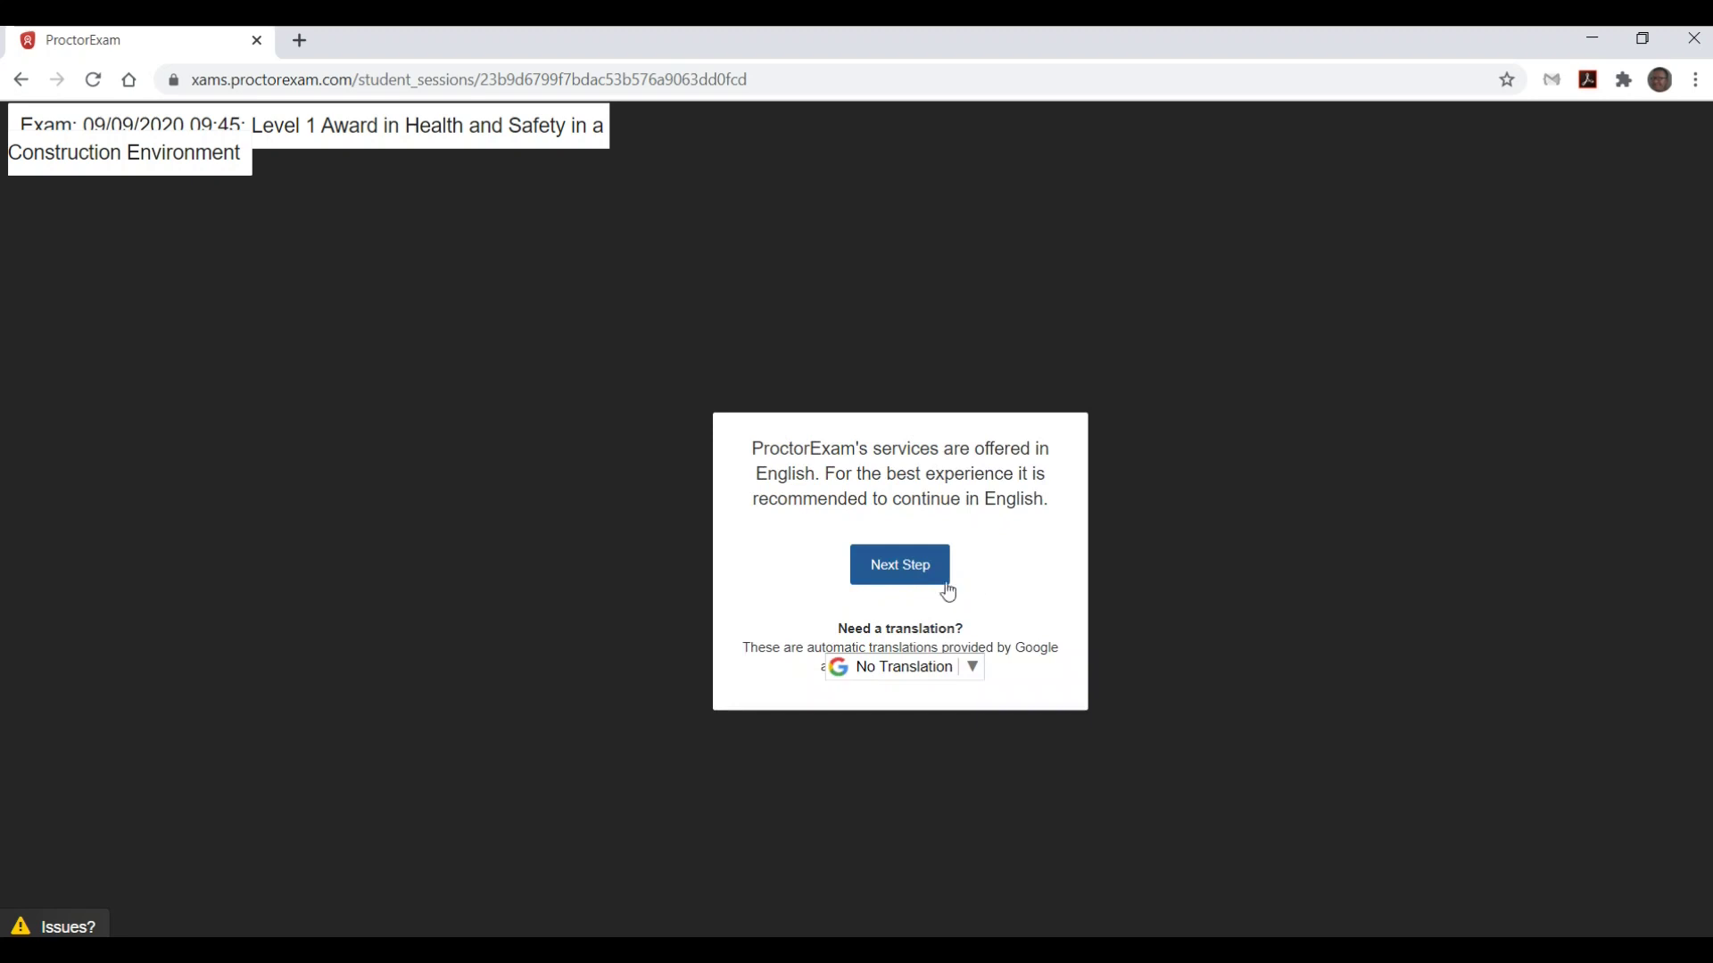
{"action": "left_click", "coordinate": [934, 575]}
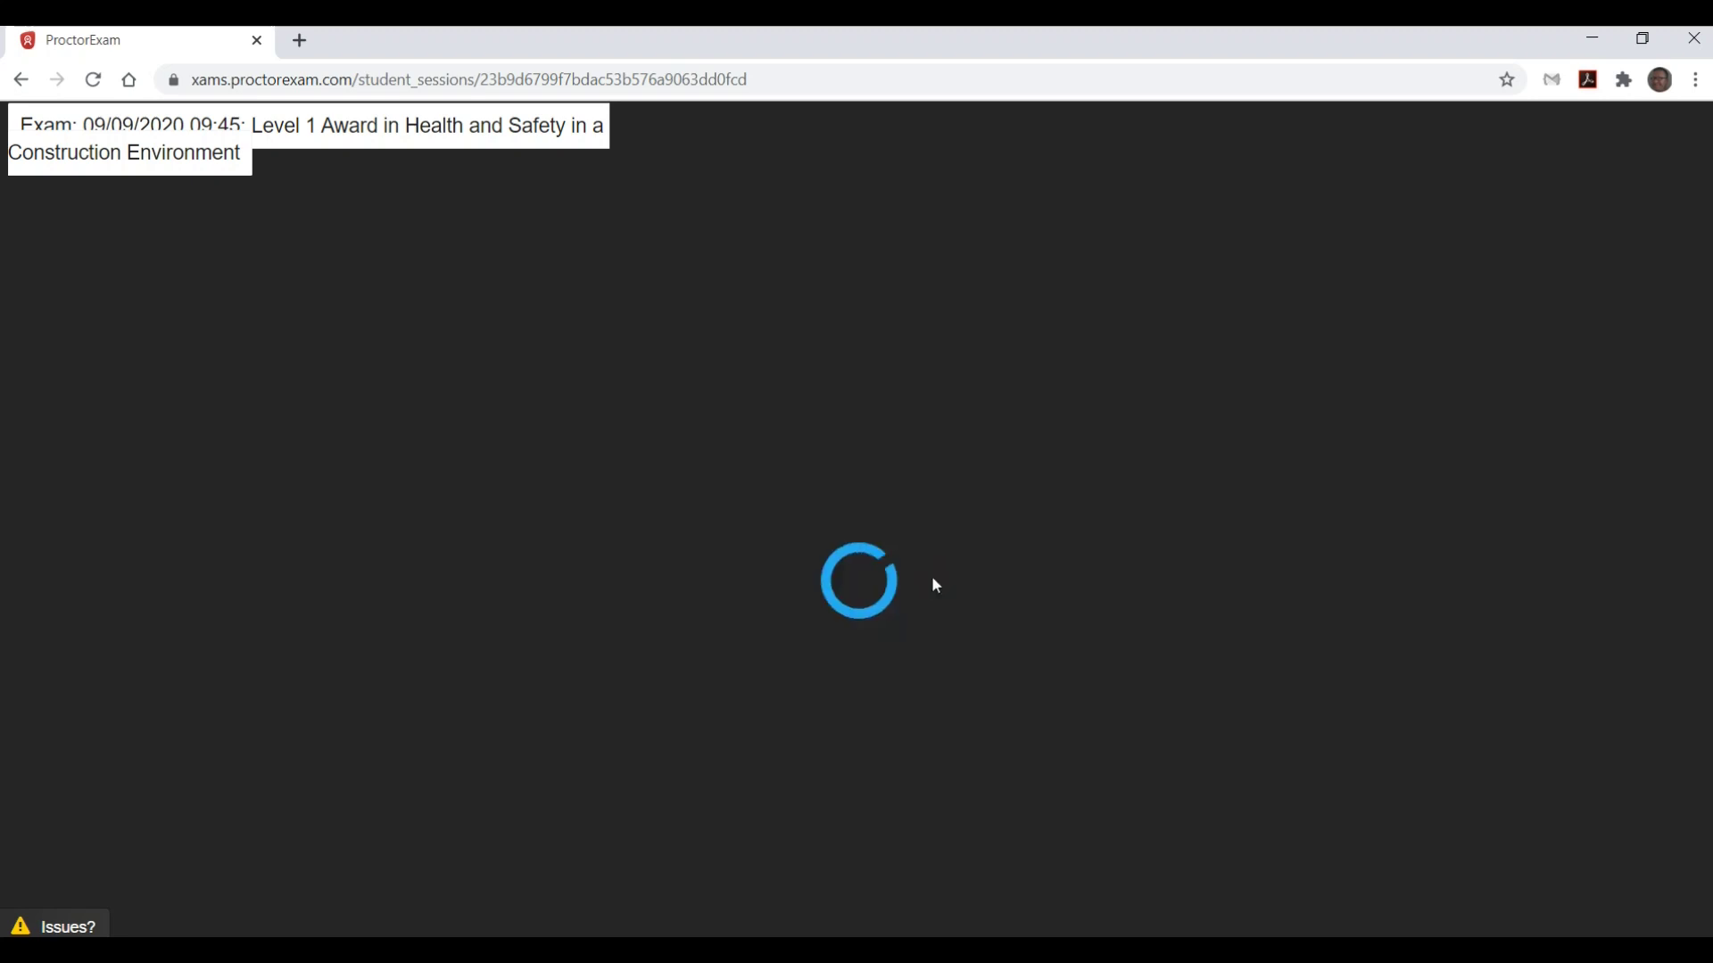
Share the entire screen, confirm the speaker test music is audible, and hide the sharing notice
{"action": "left_click", "coordinate": [882, 418]}
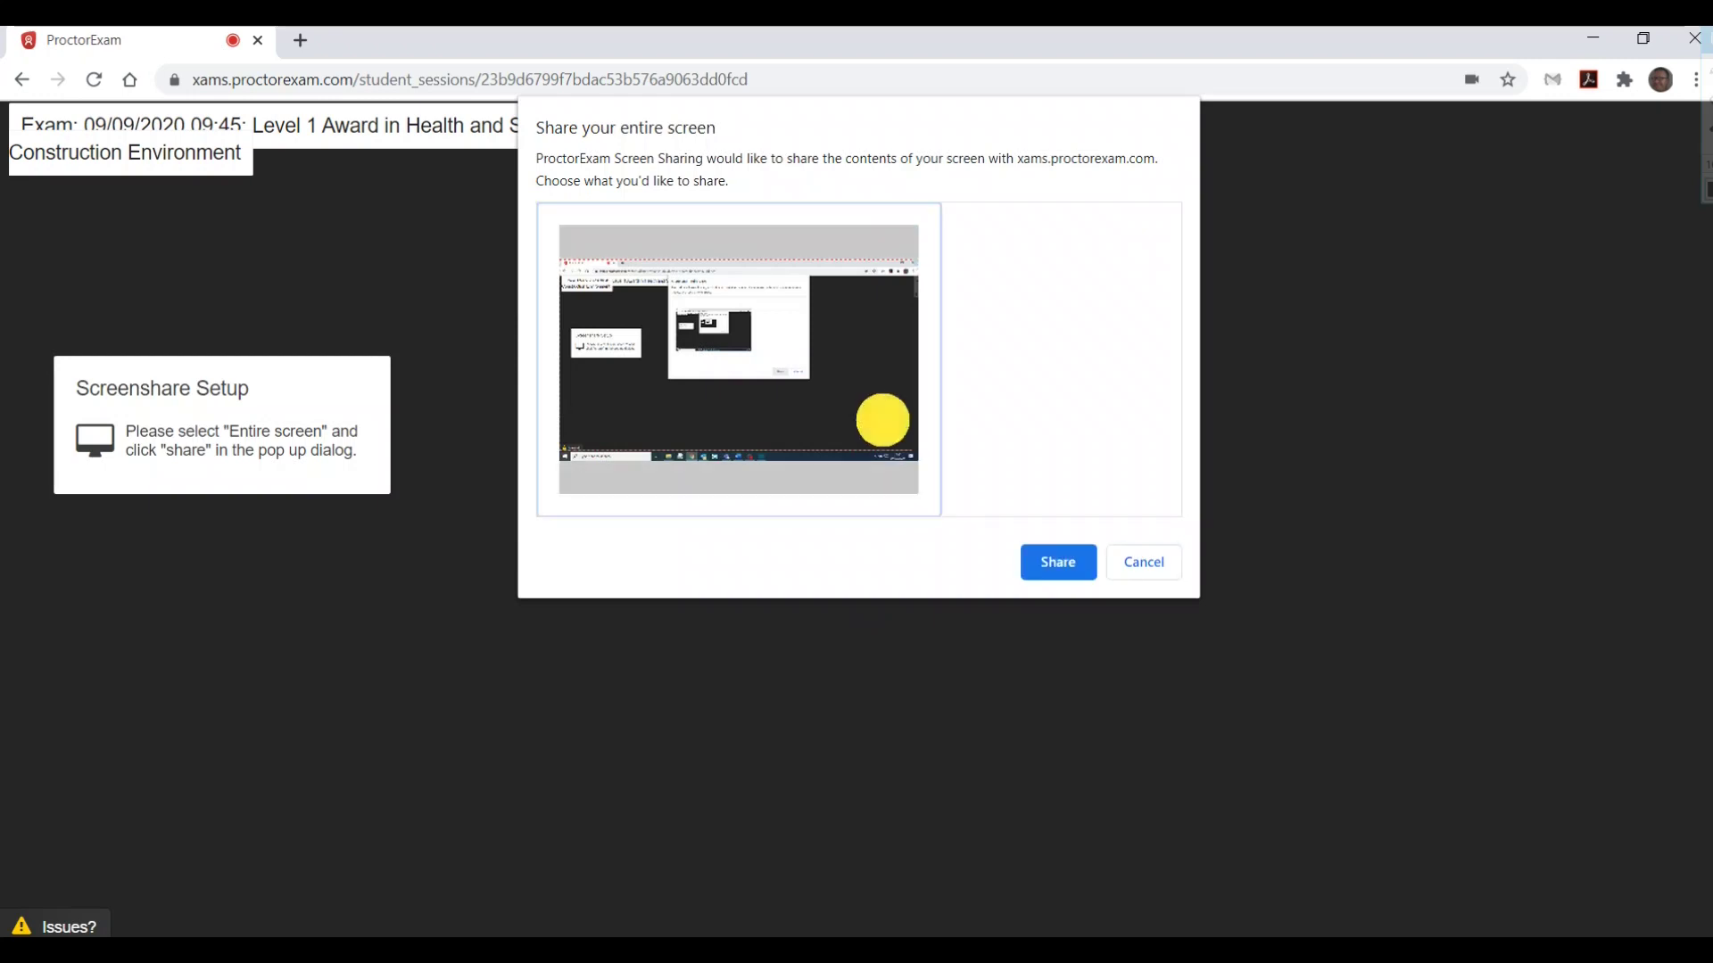
{"action": "left_click", "coordinate": [1058, 562]}
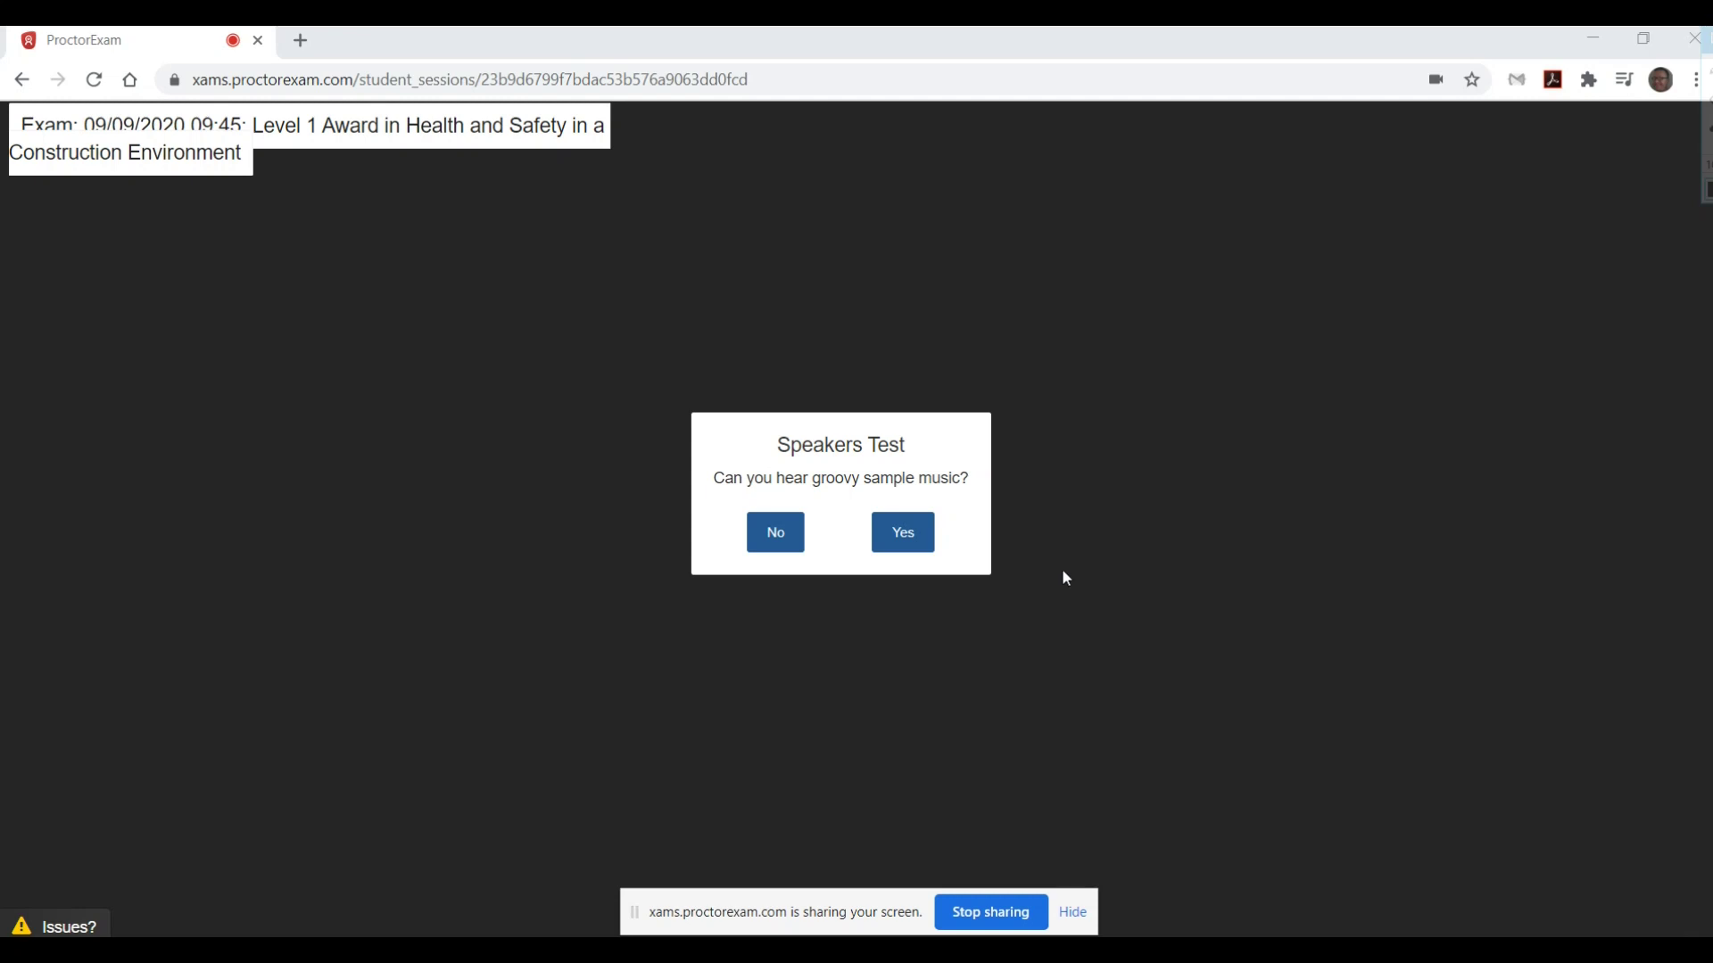
{"action": "left_click", "coordinate": [931, 545]}
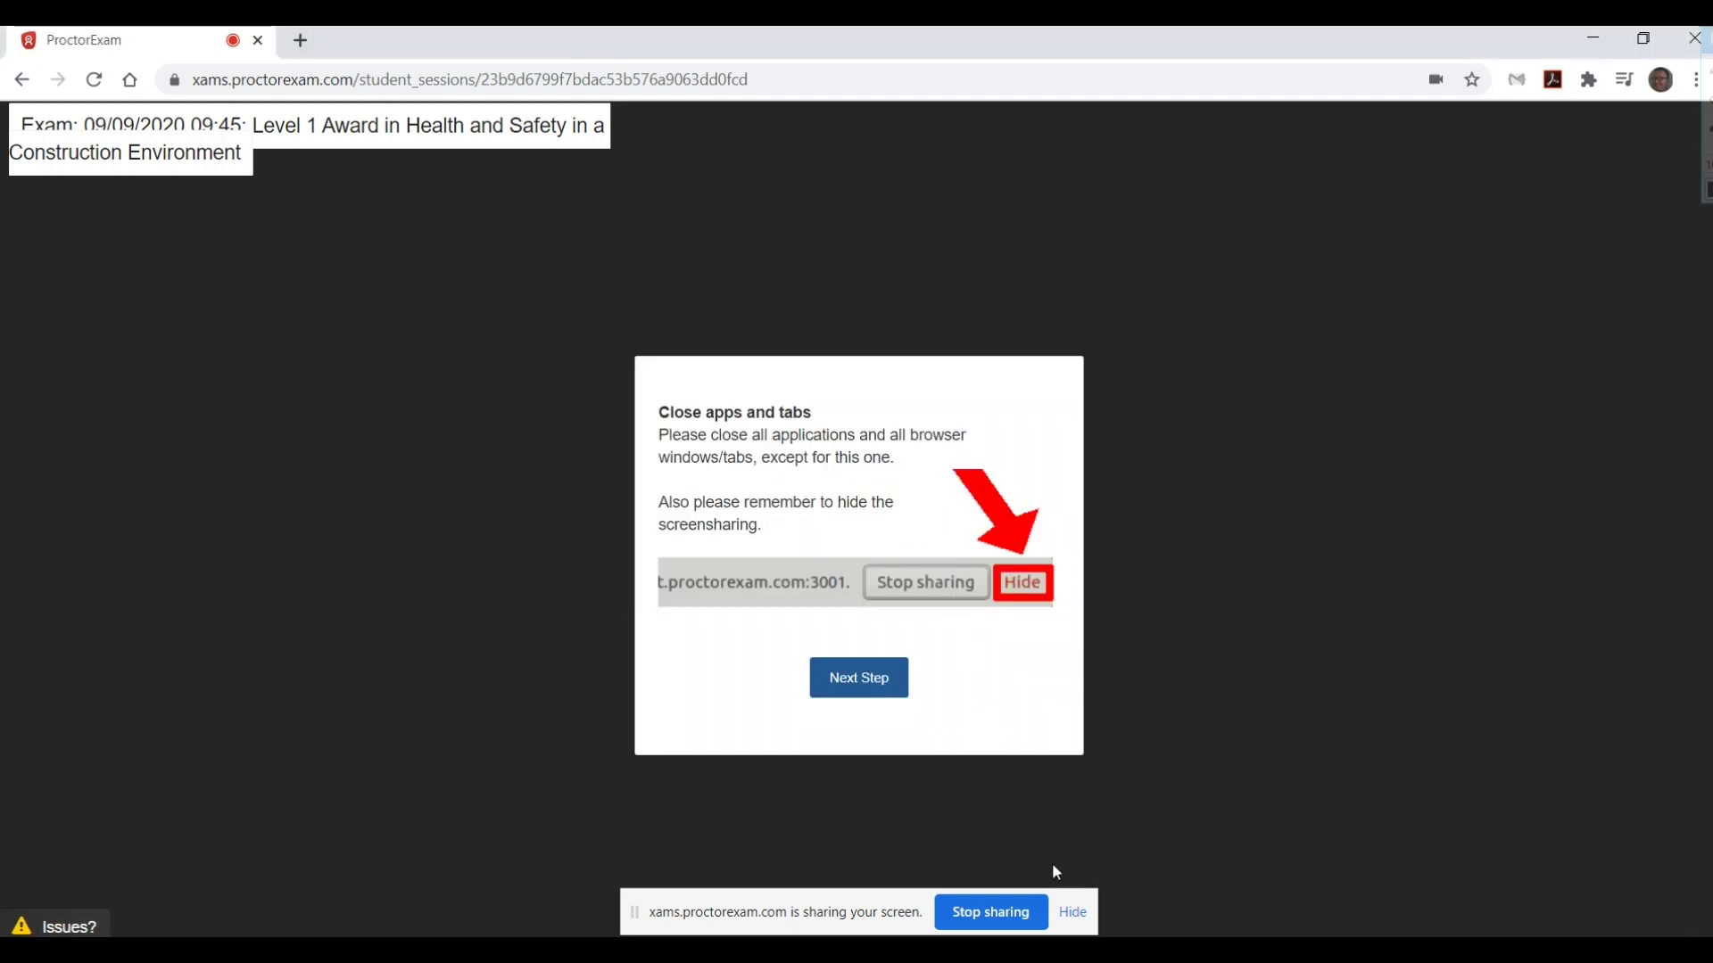
{"action": "left_click", "coordinate": [1073, 912]}
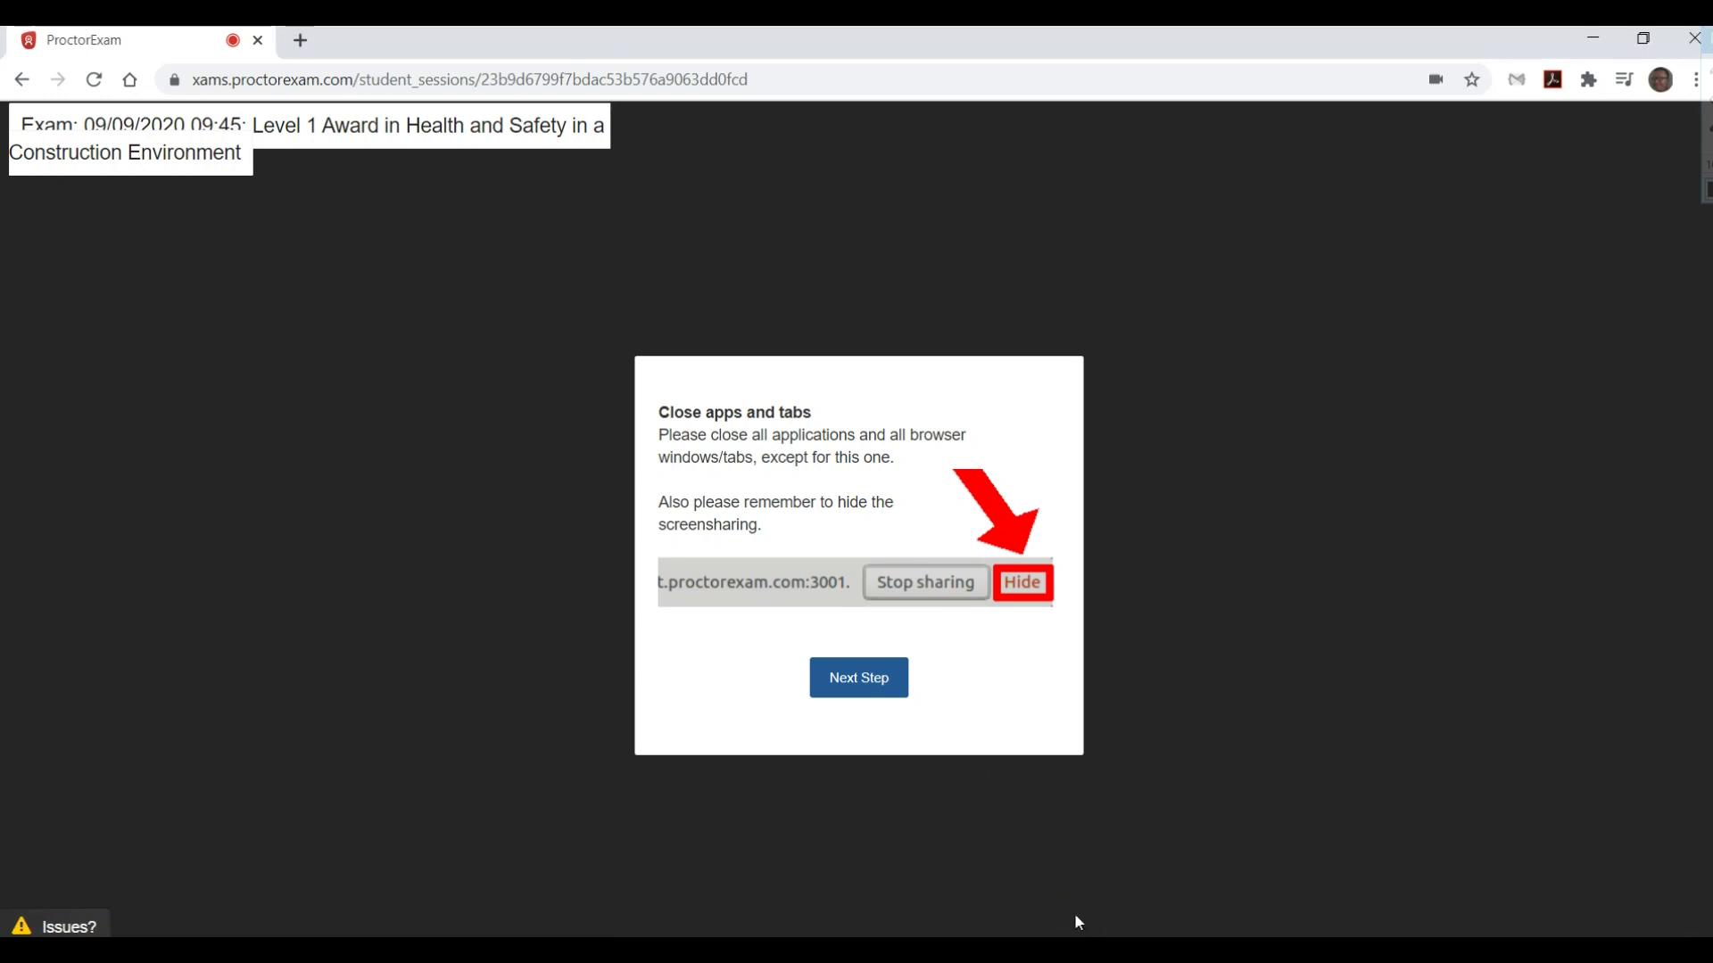
{"action": "left_click", "coordinate": [883, 683]}
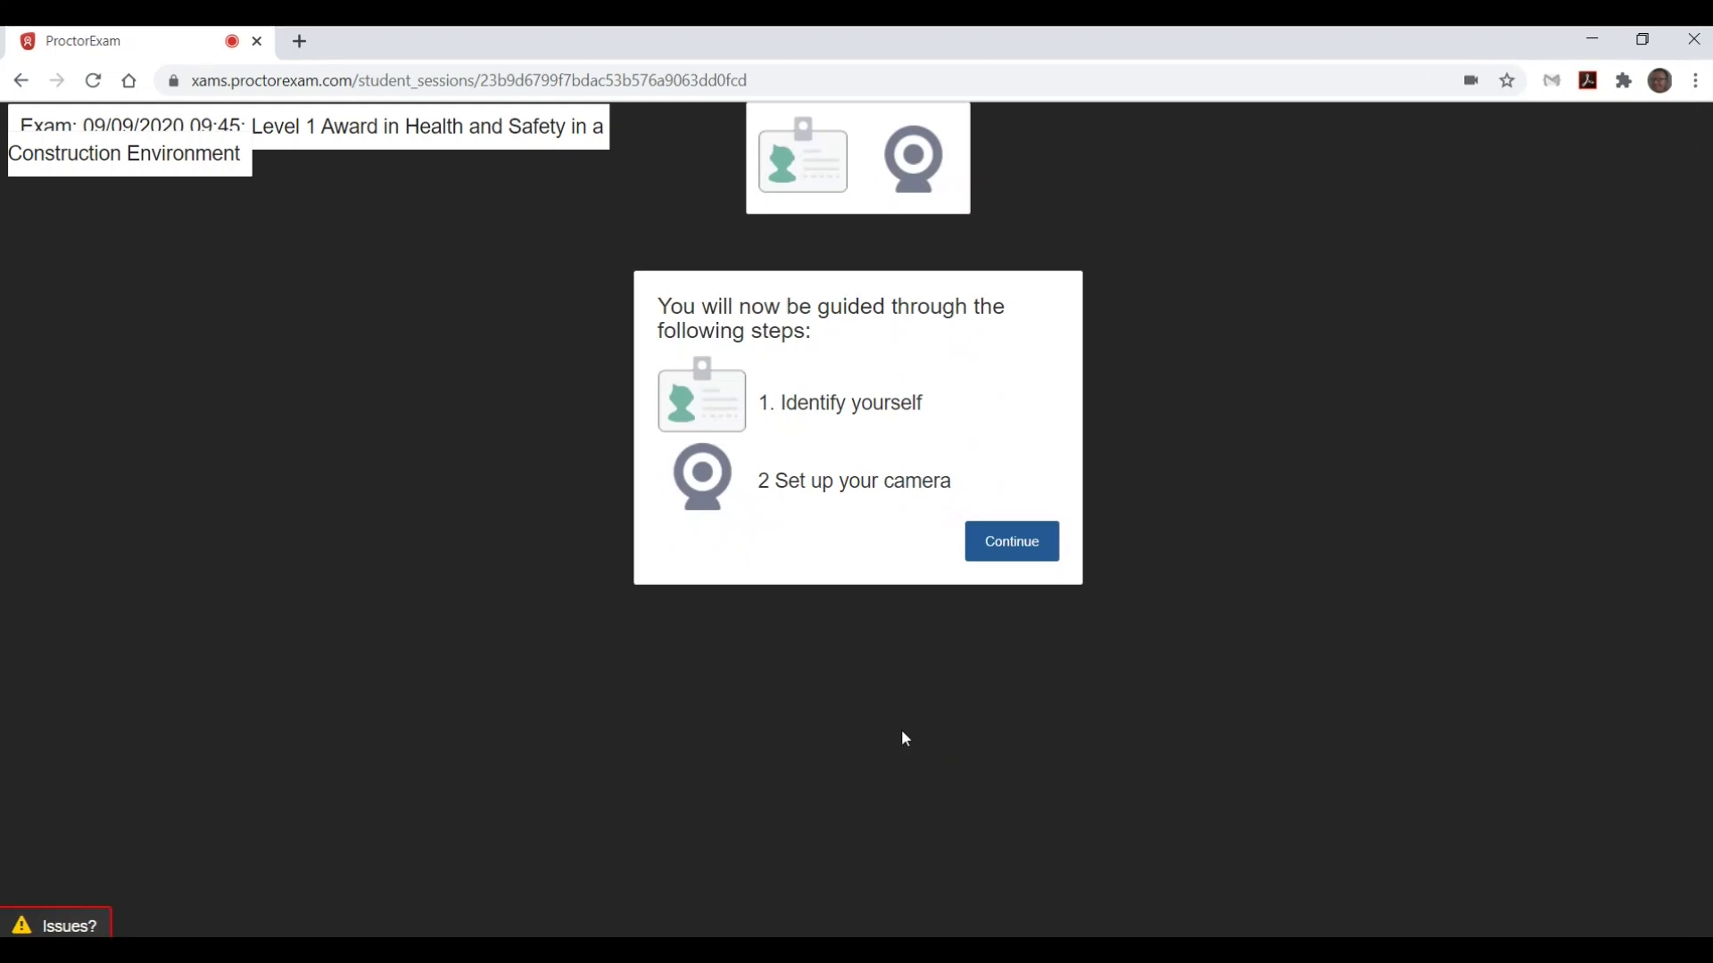
Photograph the ID card held to the webcam and submit the snapshot
{"action": "left_click", "coordinate": [1010, 542]}
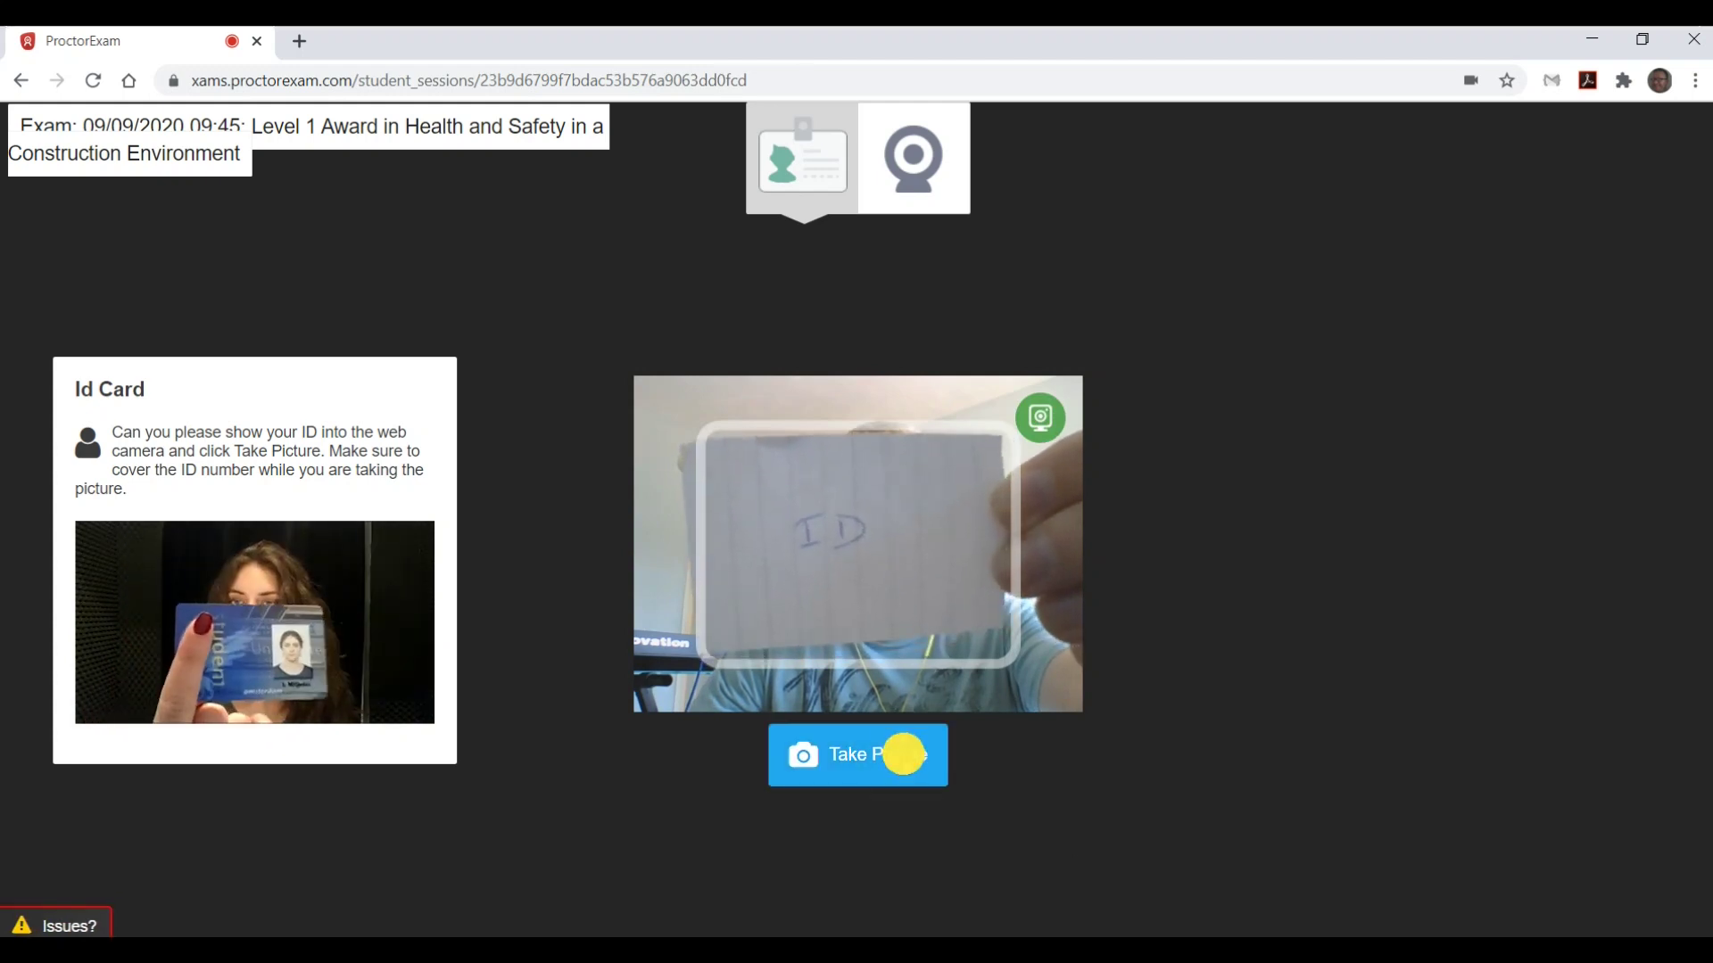
{"action": "left_click", "coordinate": [904, 754]}
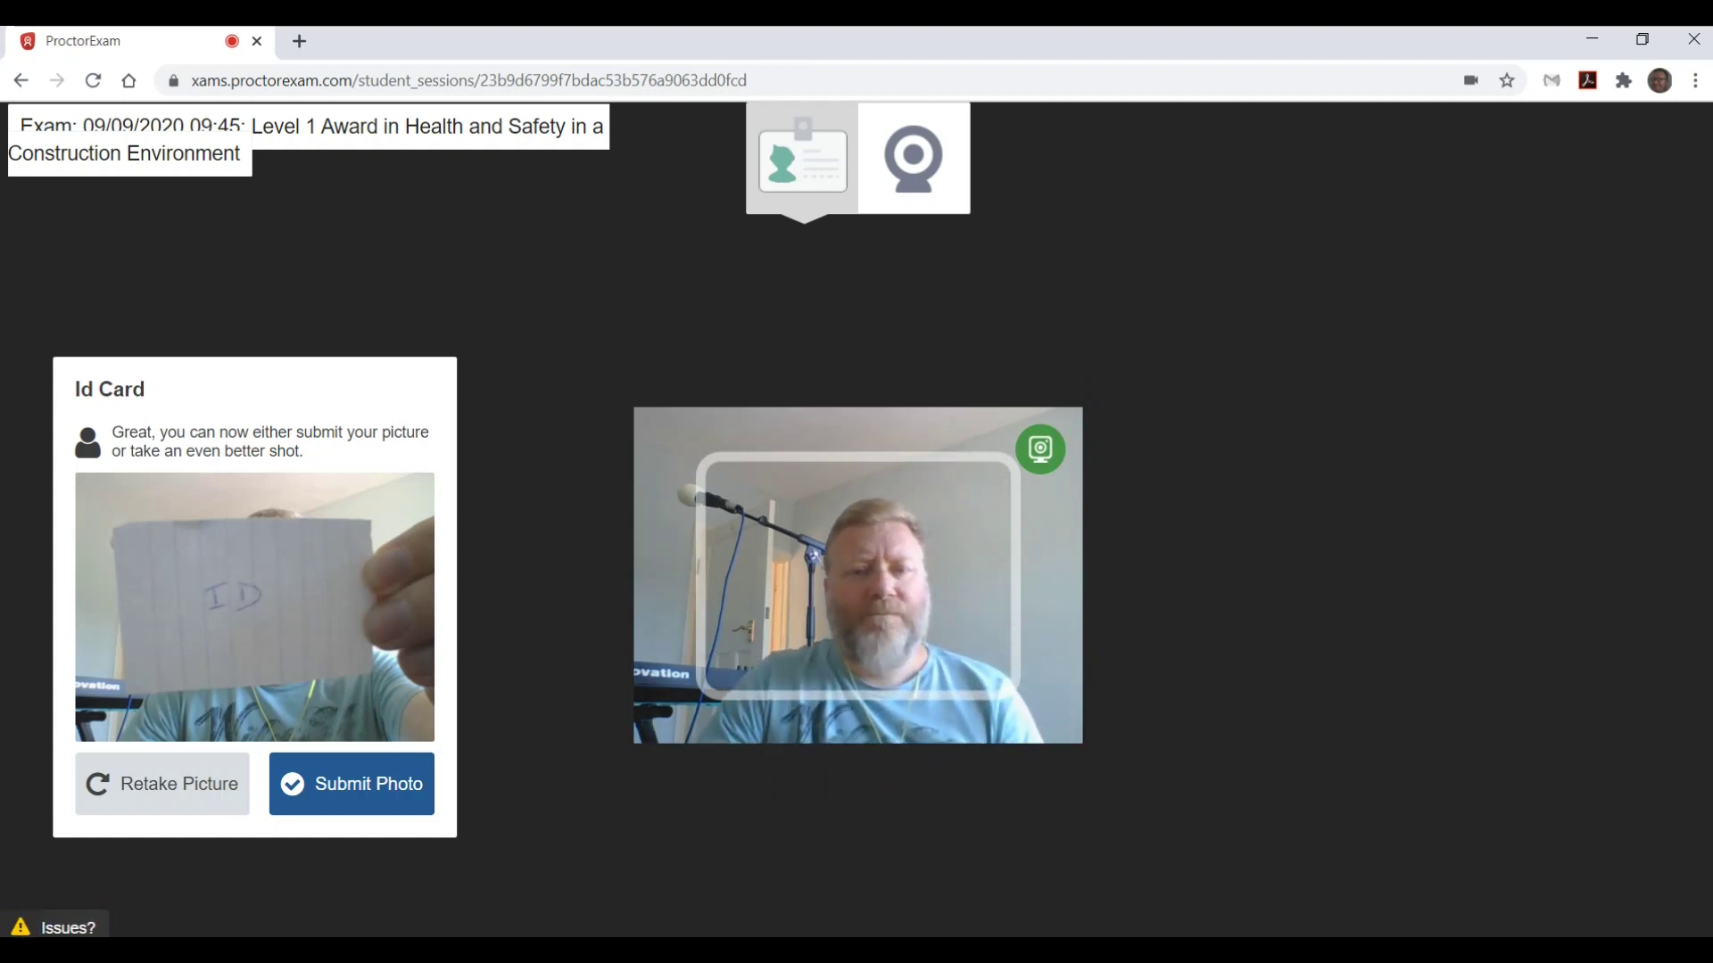
{"action": "left_click", "coordinate": [401, 800]}
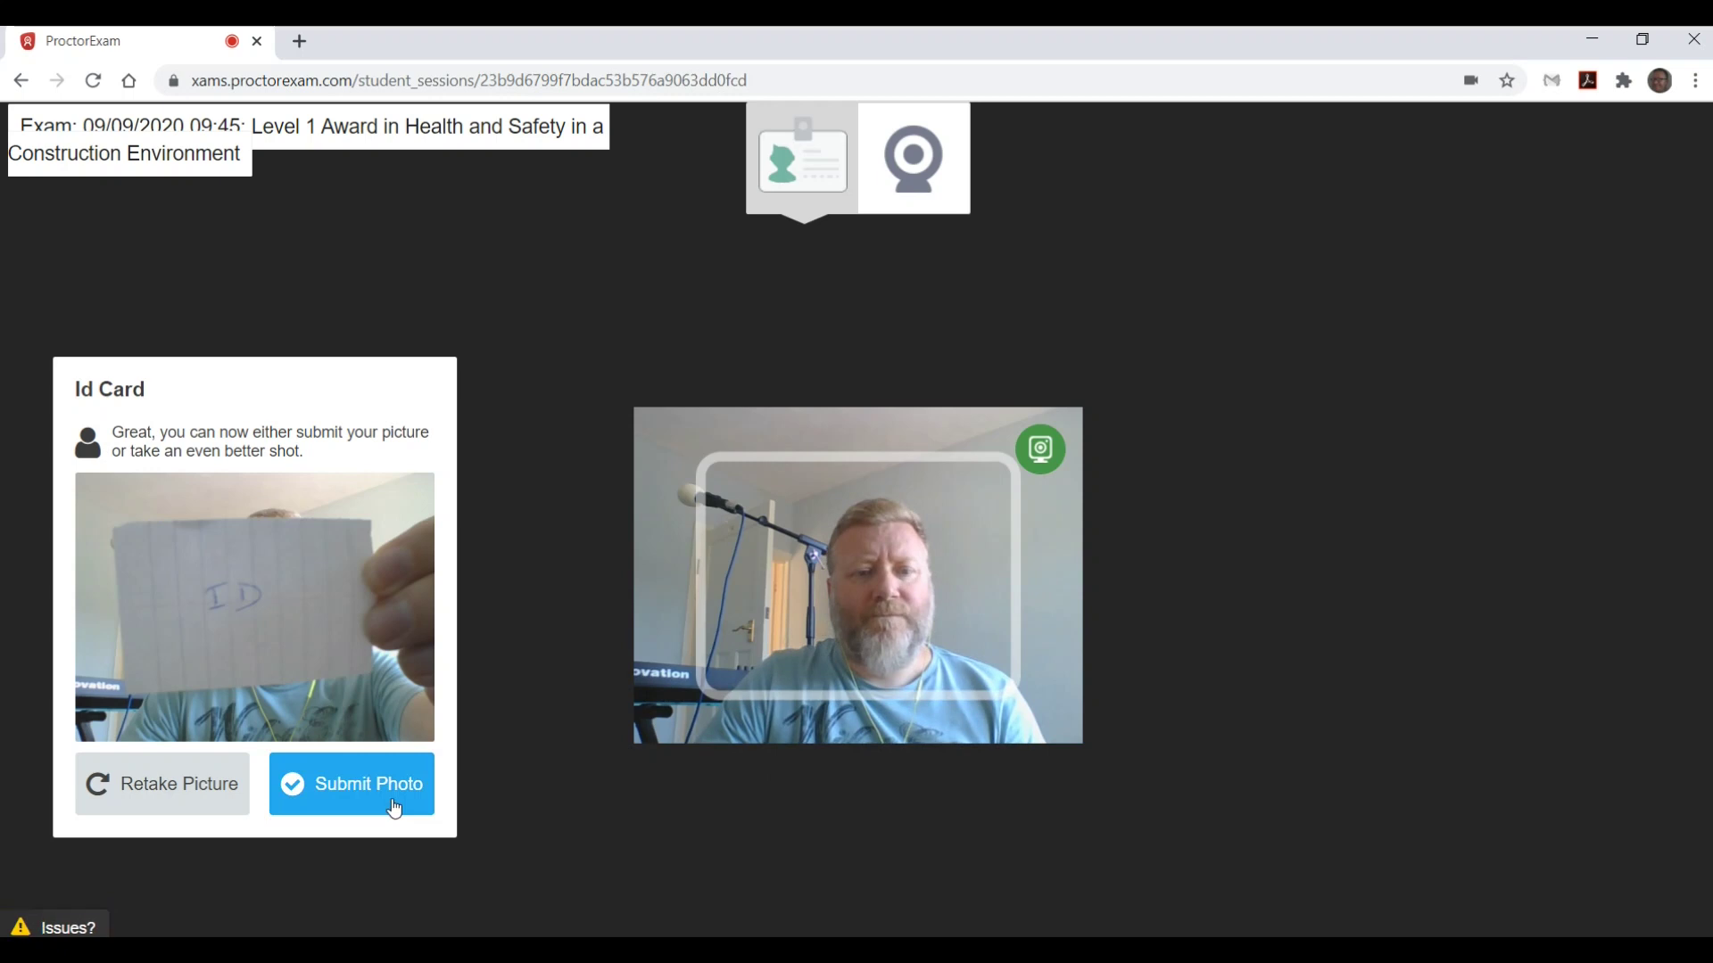
{"action": "left_click", "coordinate": [393, 804]}
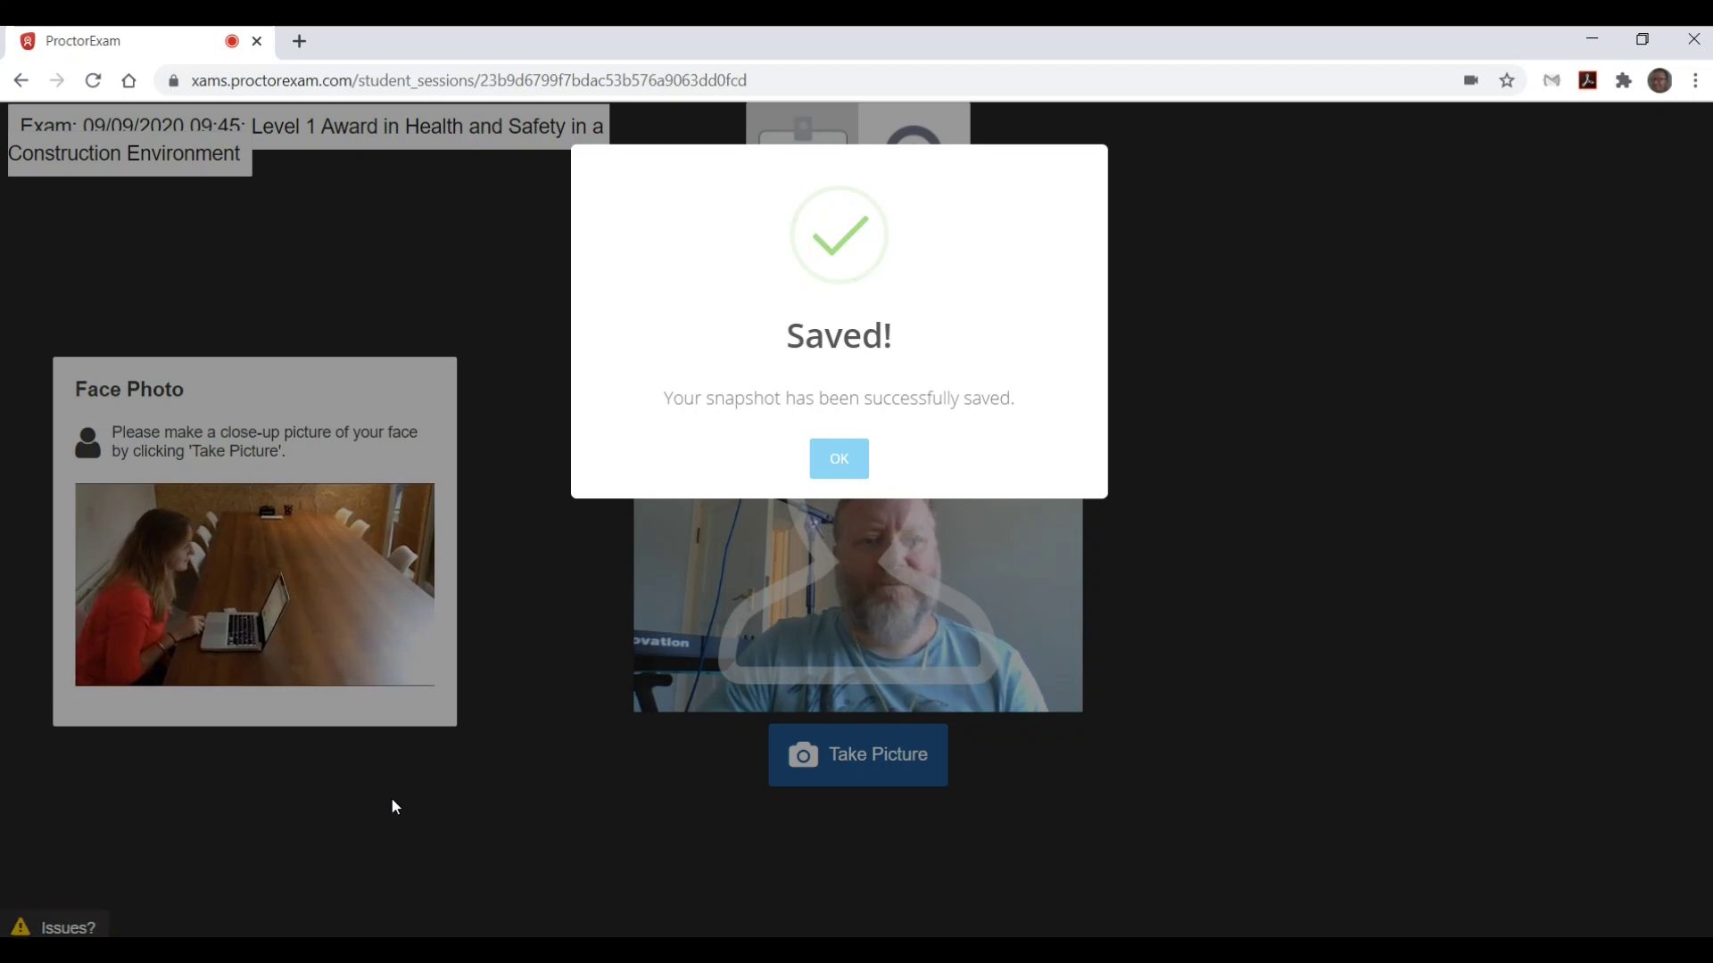
{"action": "left_click", "coordinate": [845, 463]}
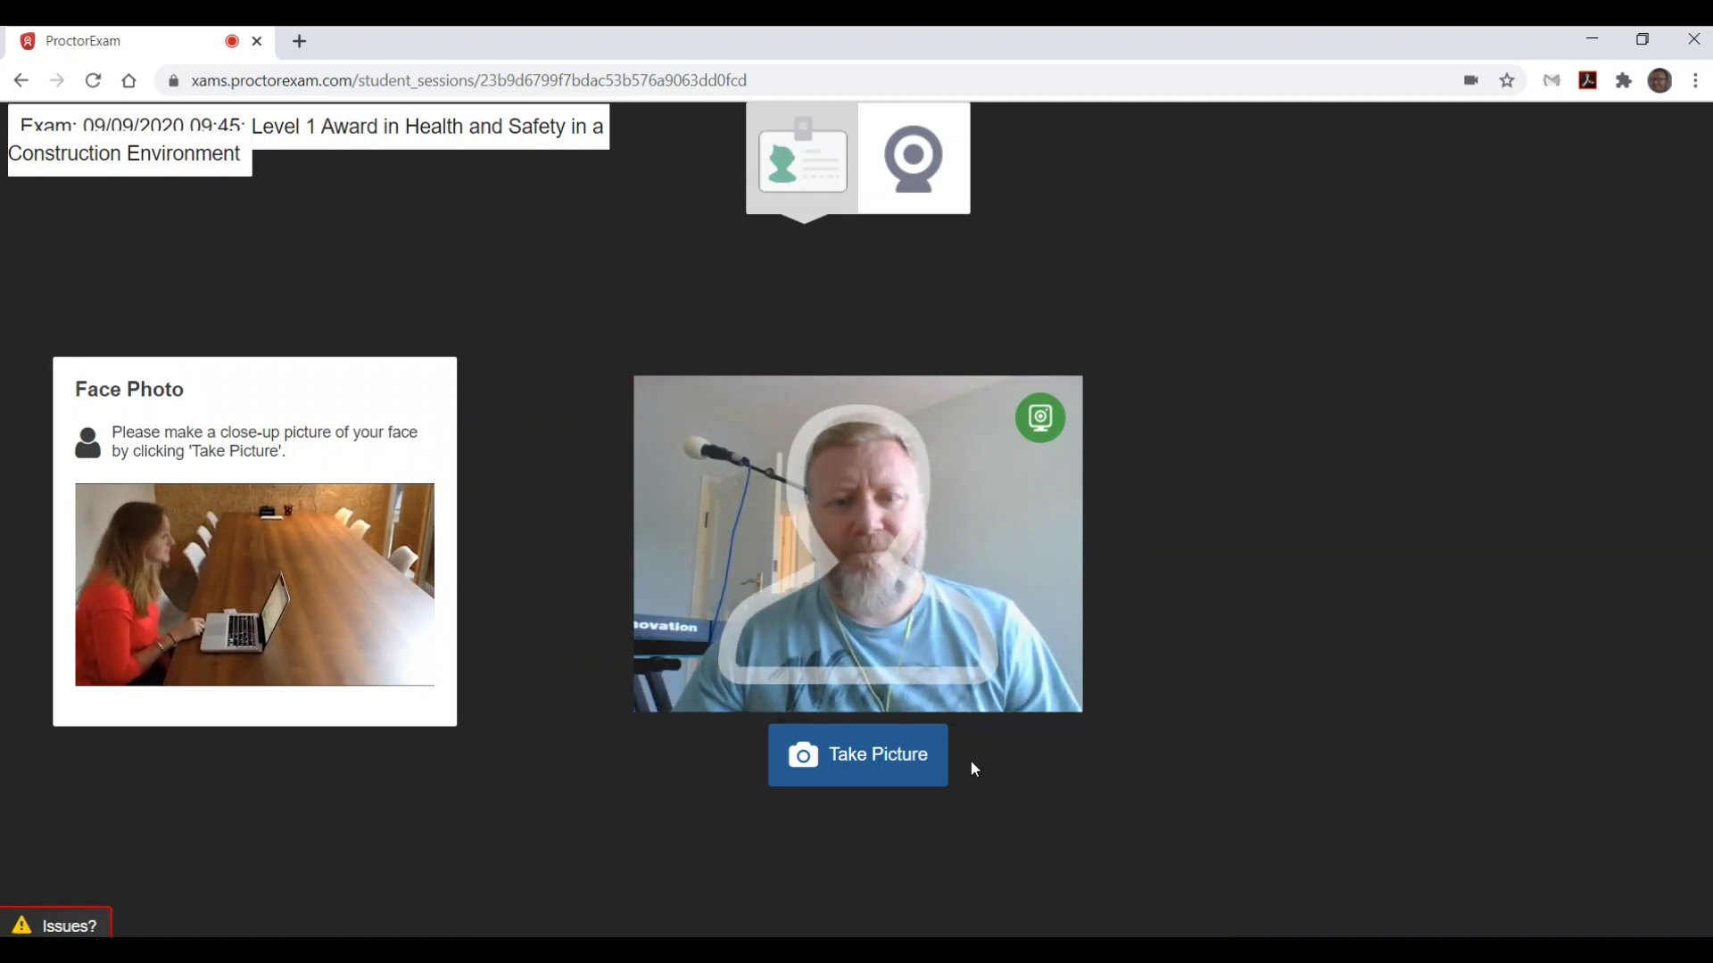
Take and submit a close-up face photo
{"action": "left_click", "coordinate": [897, 761]}
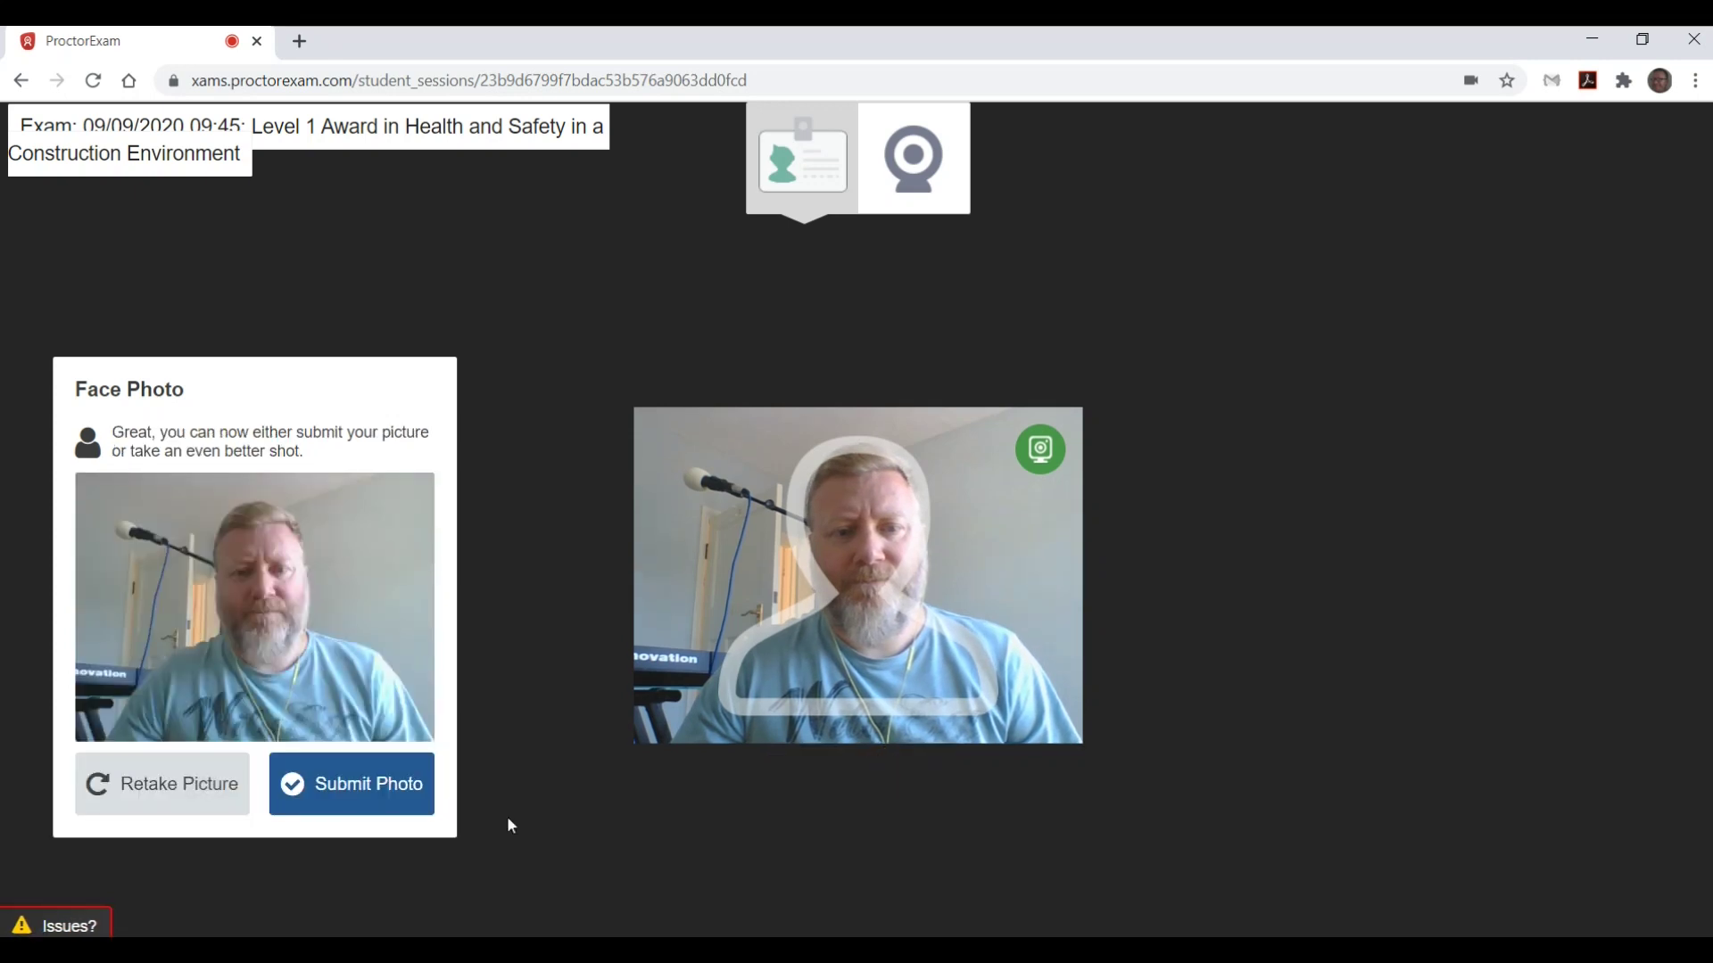
{"action": "left_click", "coordinate": [351, 800]}
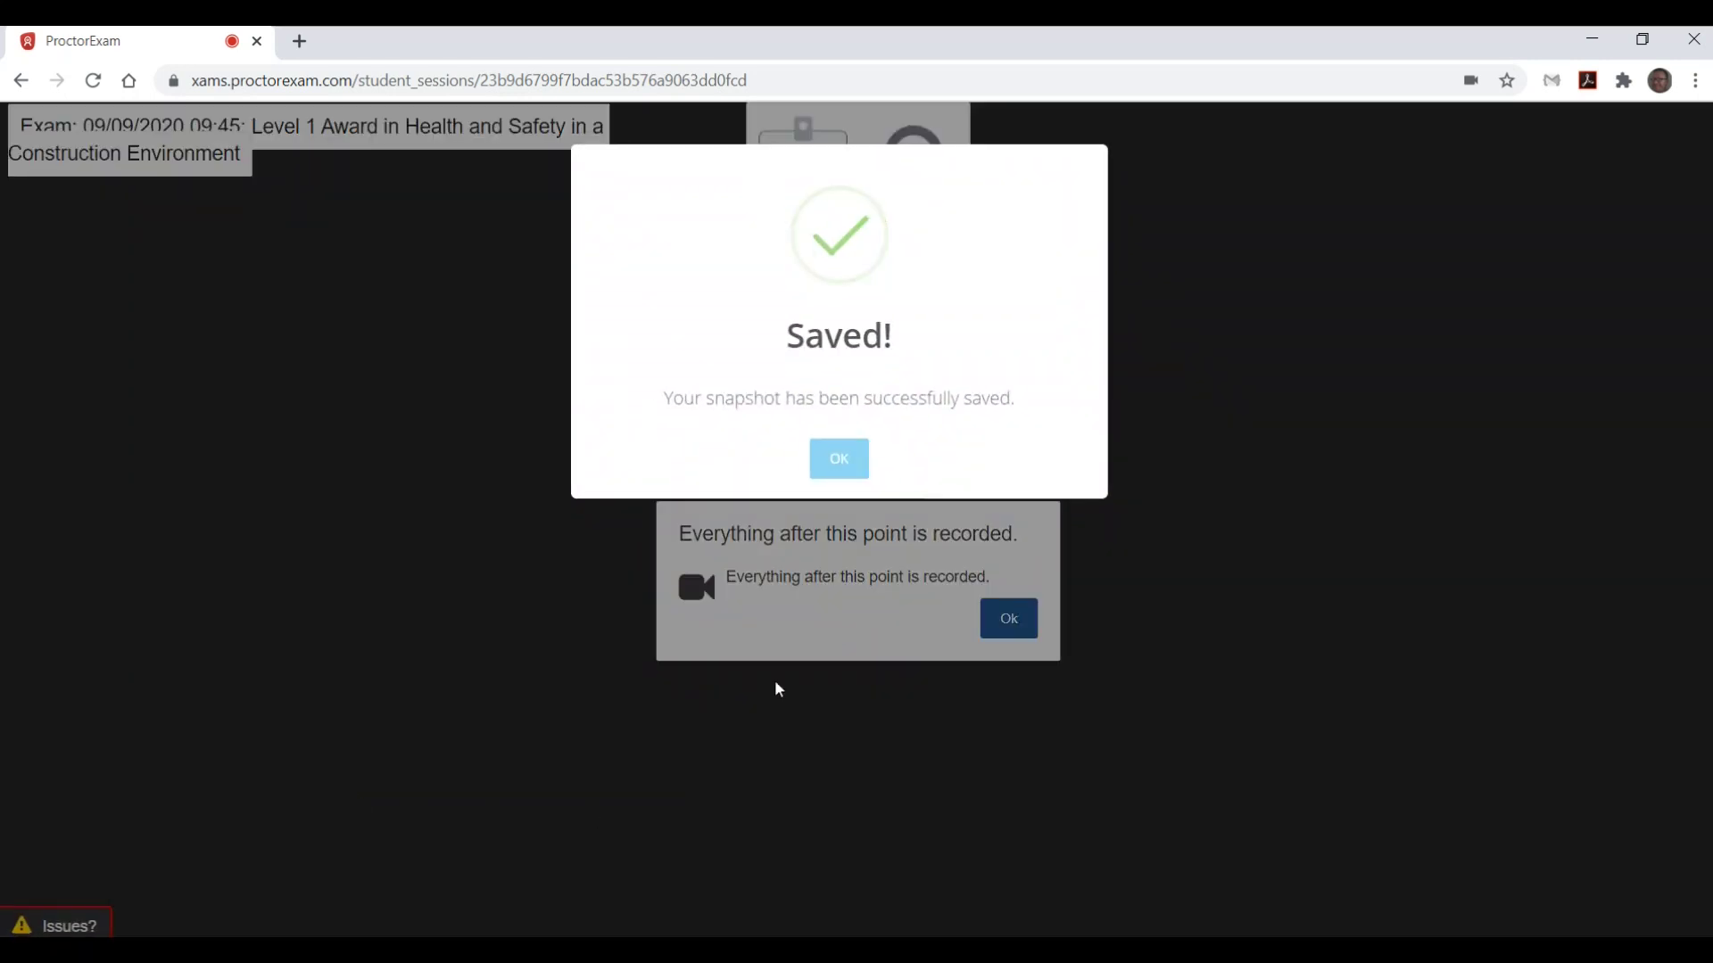
{"action": "left_click", "coordinate": [848, 470]}
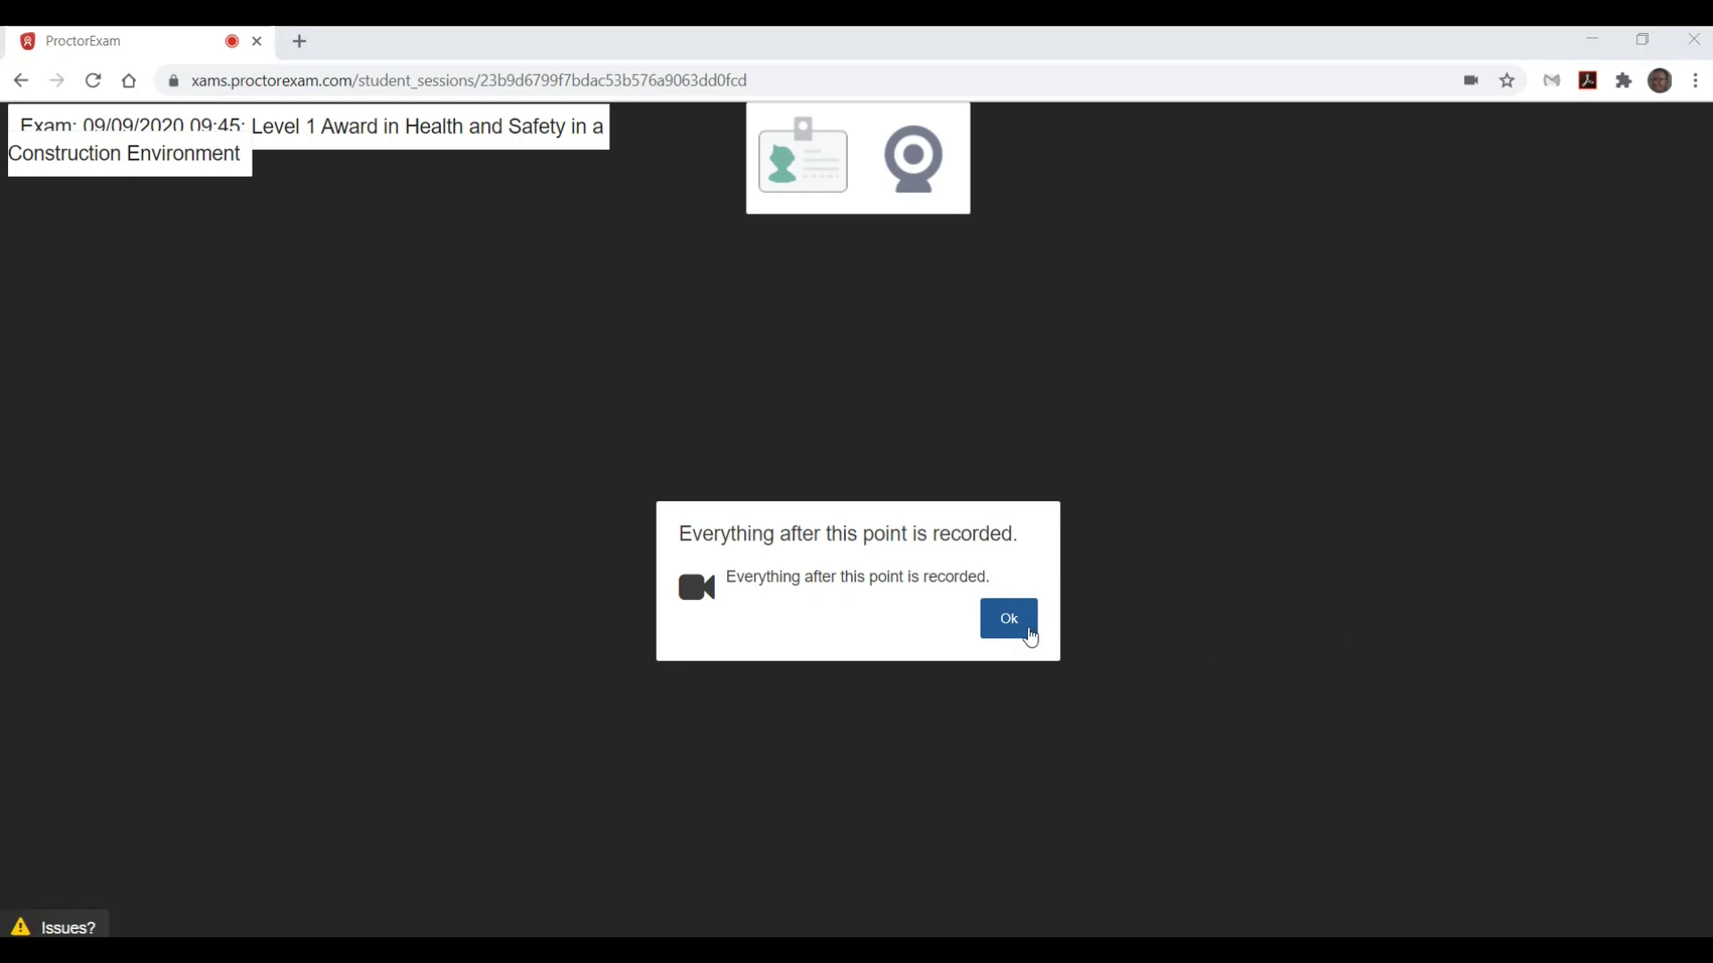
Acknowledge the recording notice, confirm the webcam shows me clearly, and start the exam
{"action": "left_click", "coordinate": [1010, 619]}
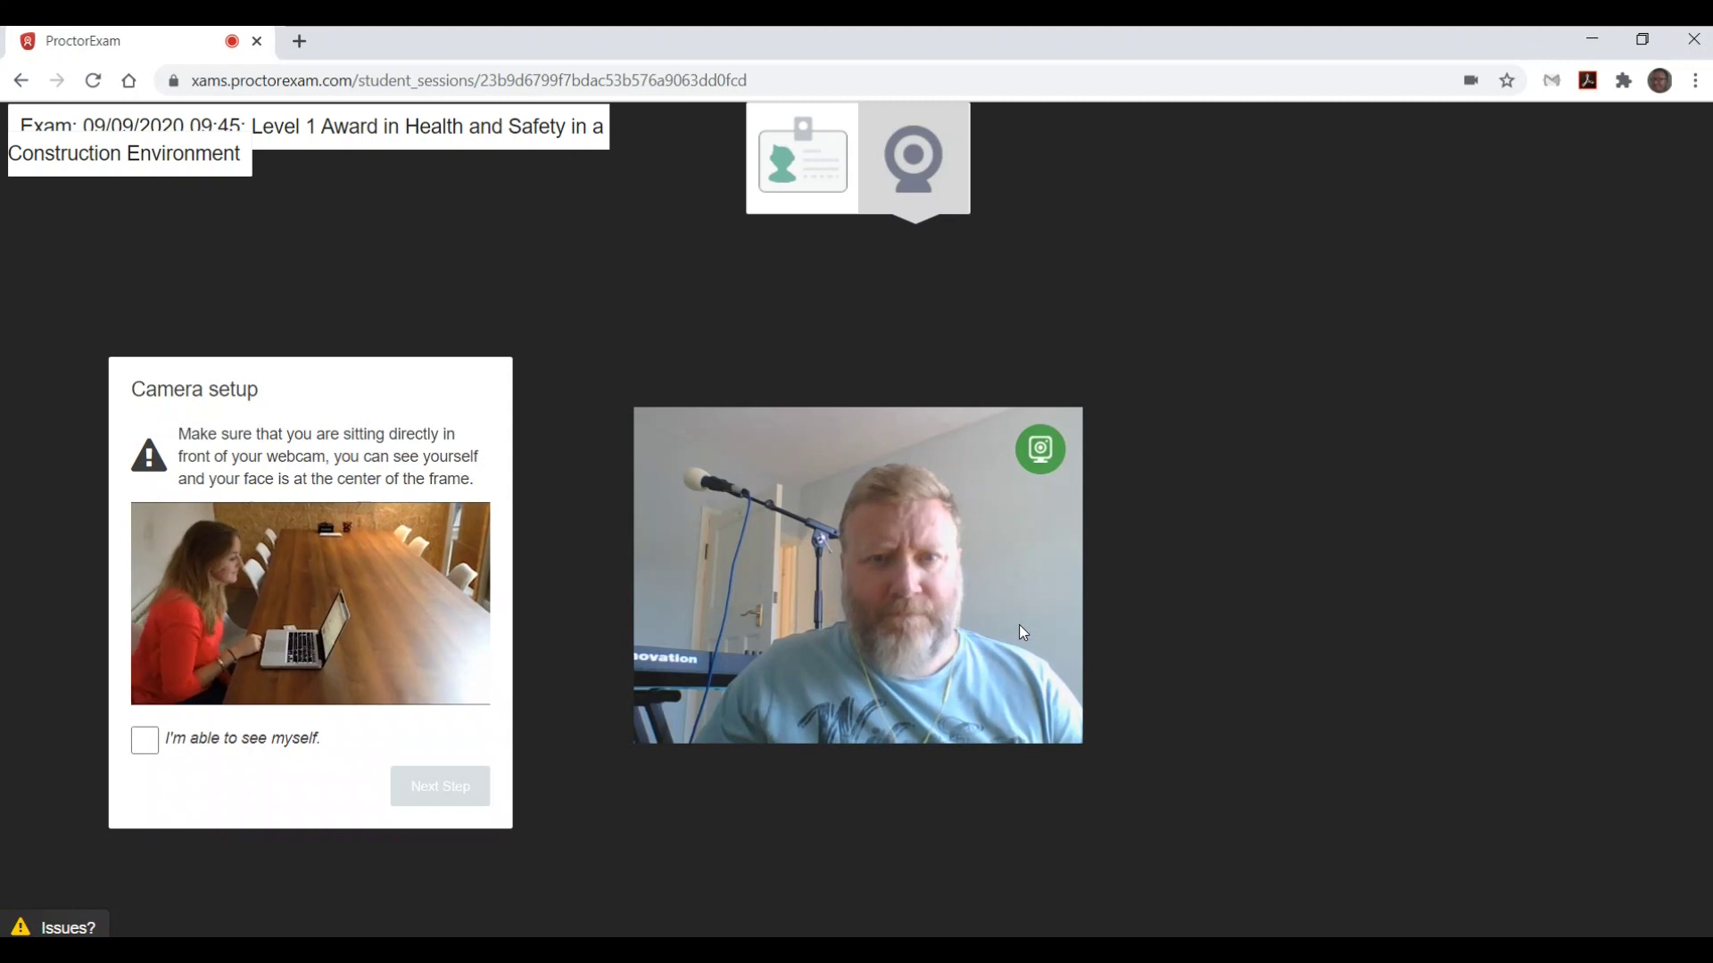
{"action": "left_click", "coordinate": [144, 739]}
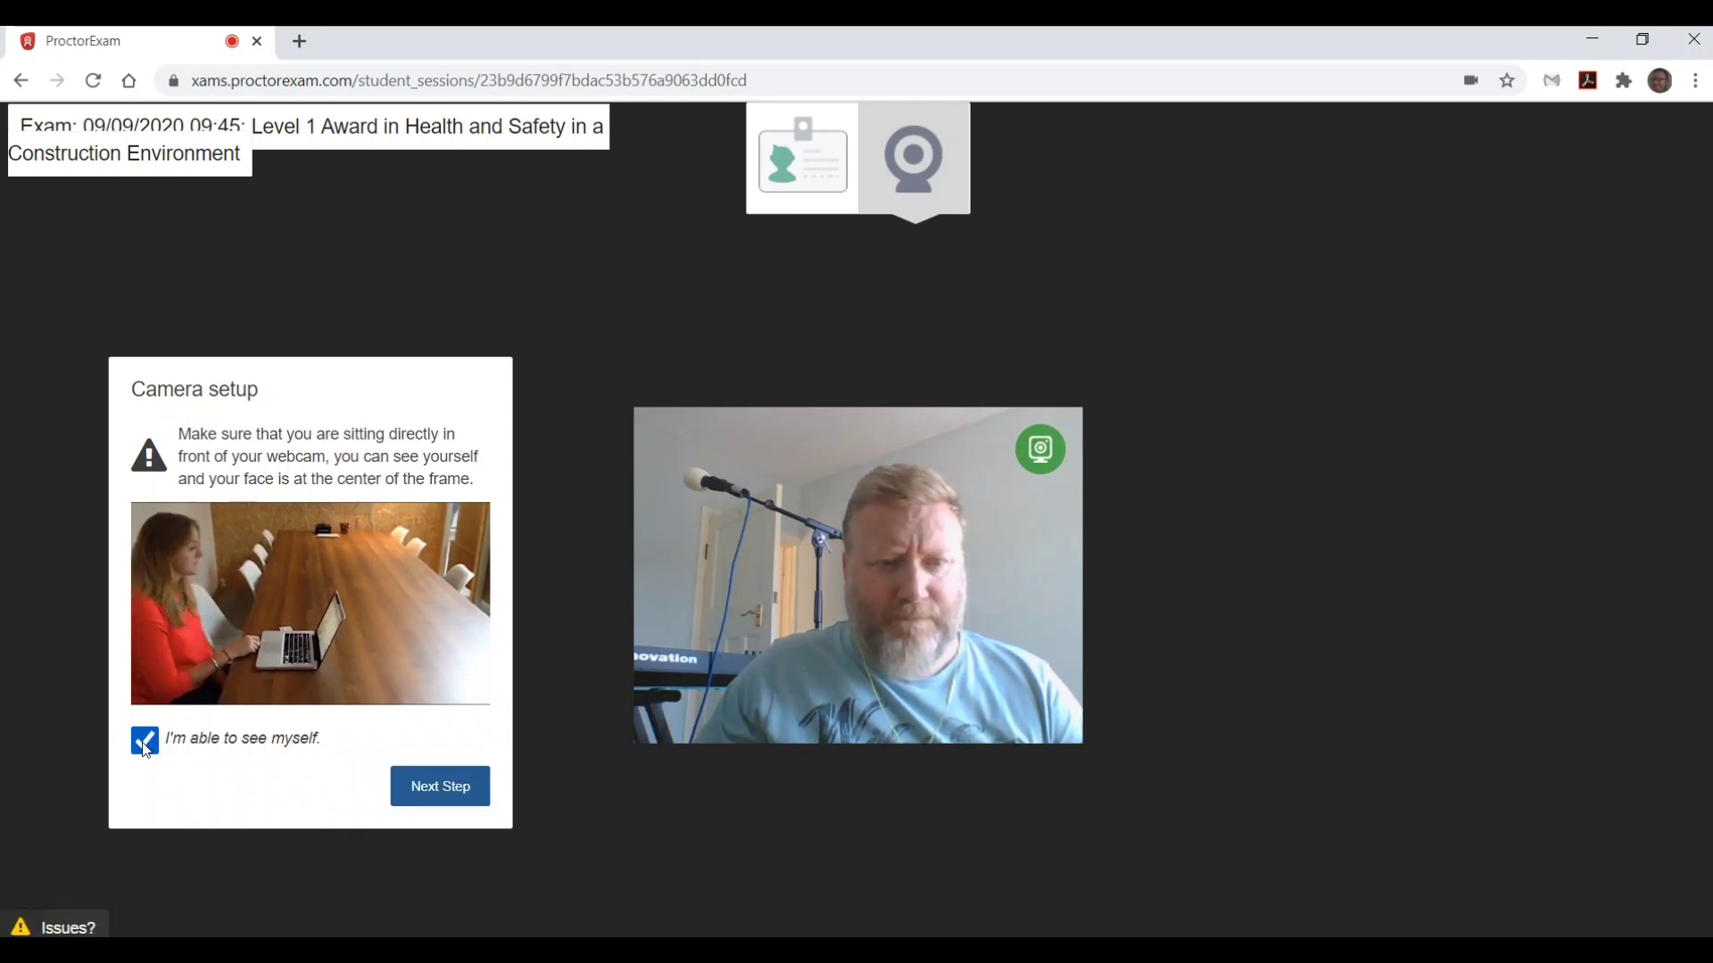
{"action": "left_click", "coordinate": [447, 800]}
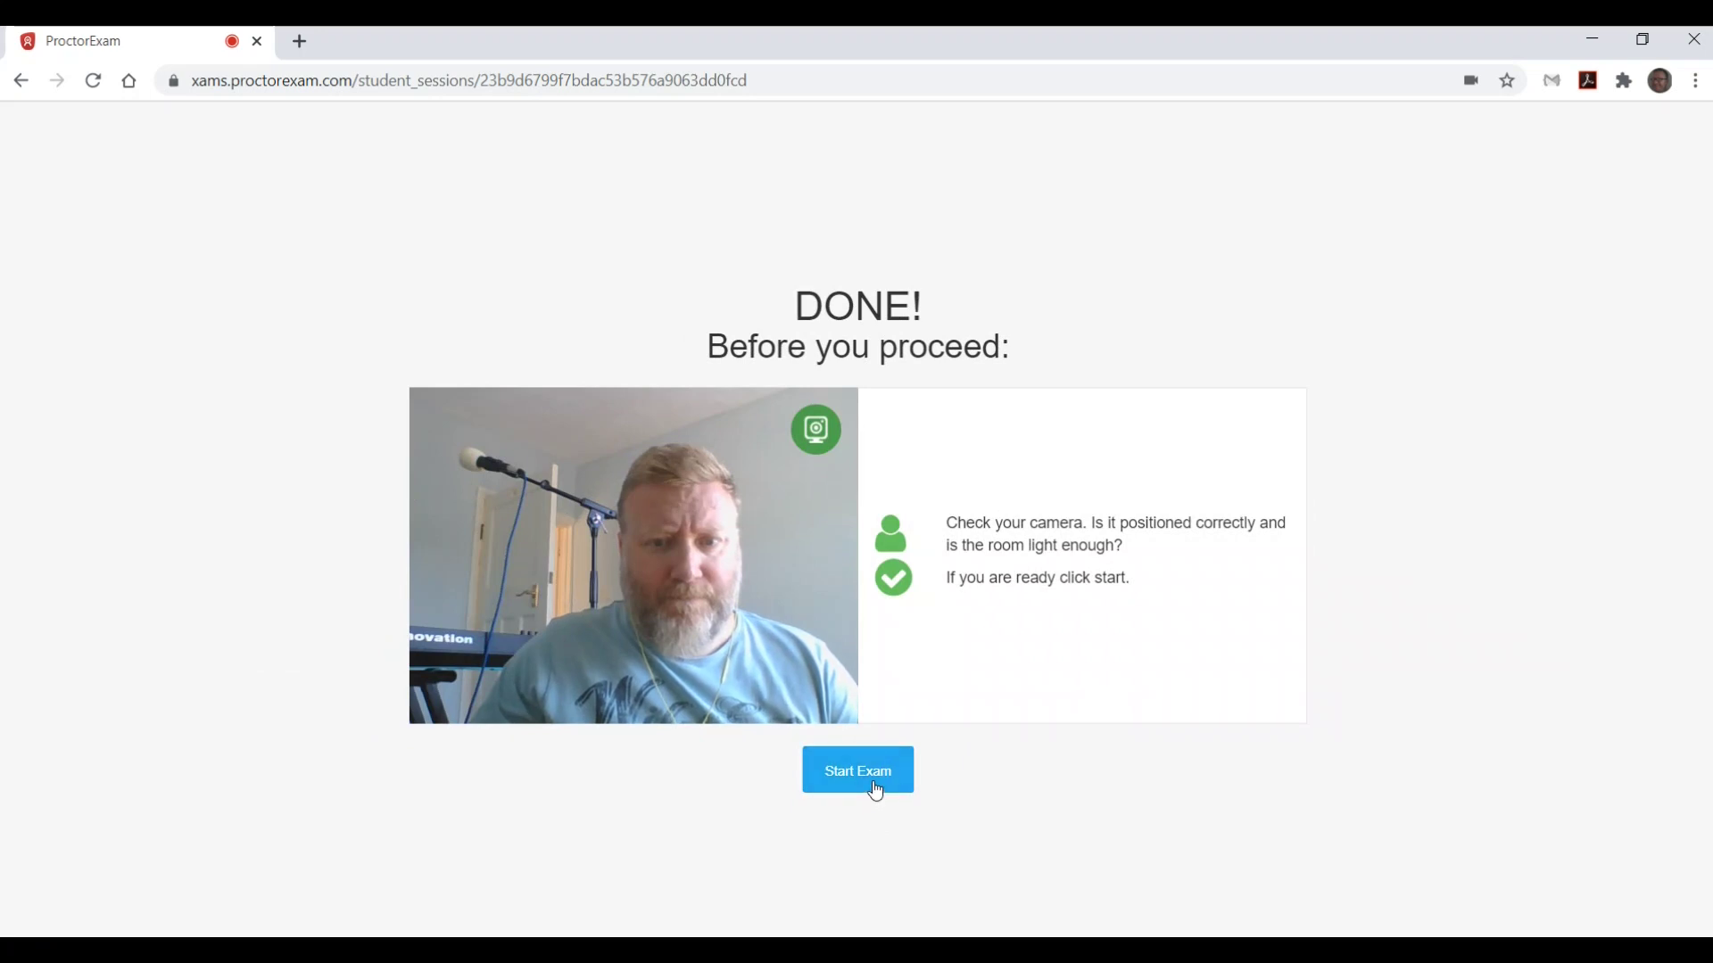
{"action": "left_click", "coordinate": [875, 789]}
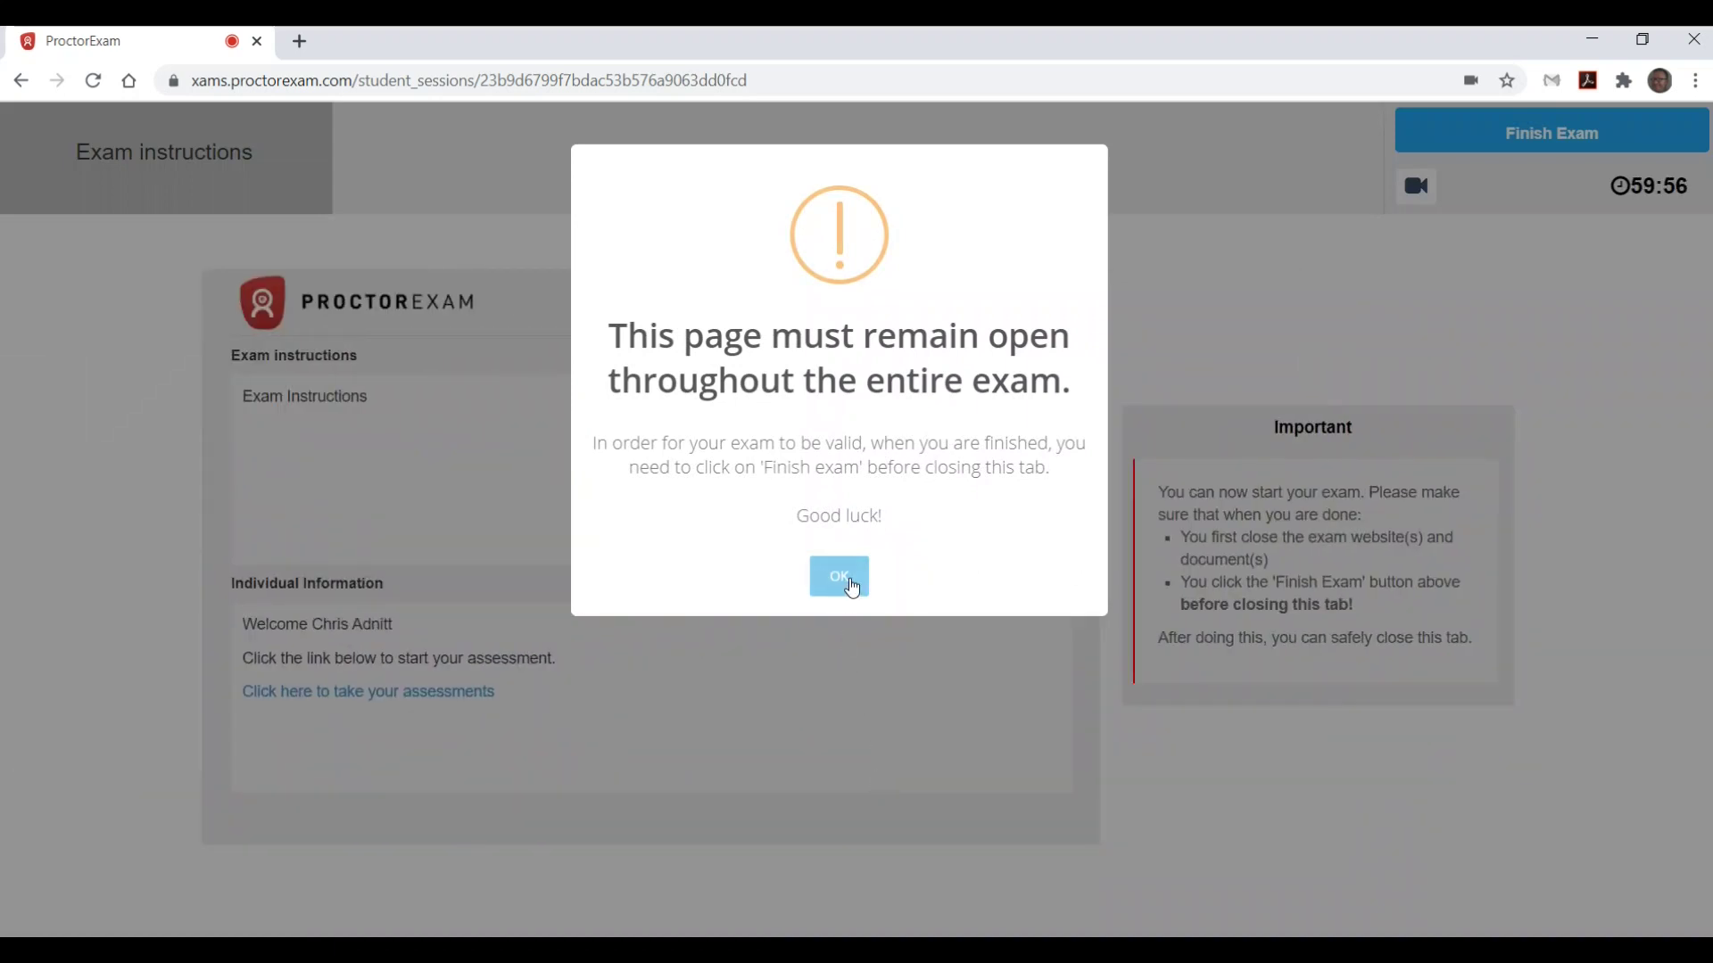
Dismiss the keep-this-page-open warning
{"action": "left_click", "coordinate": [839, 575]}
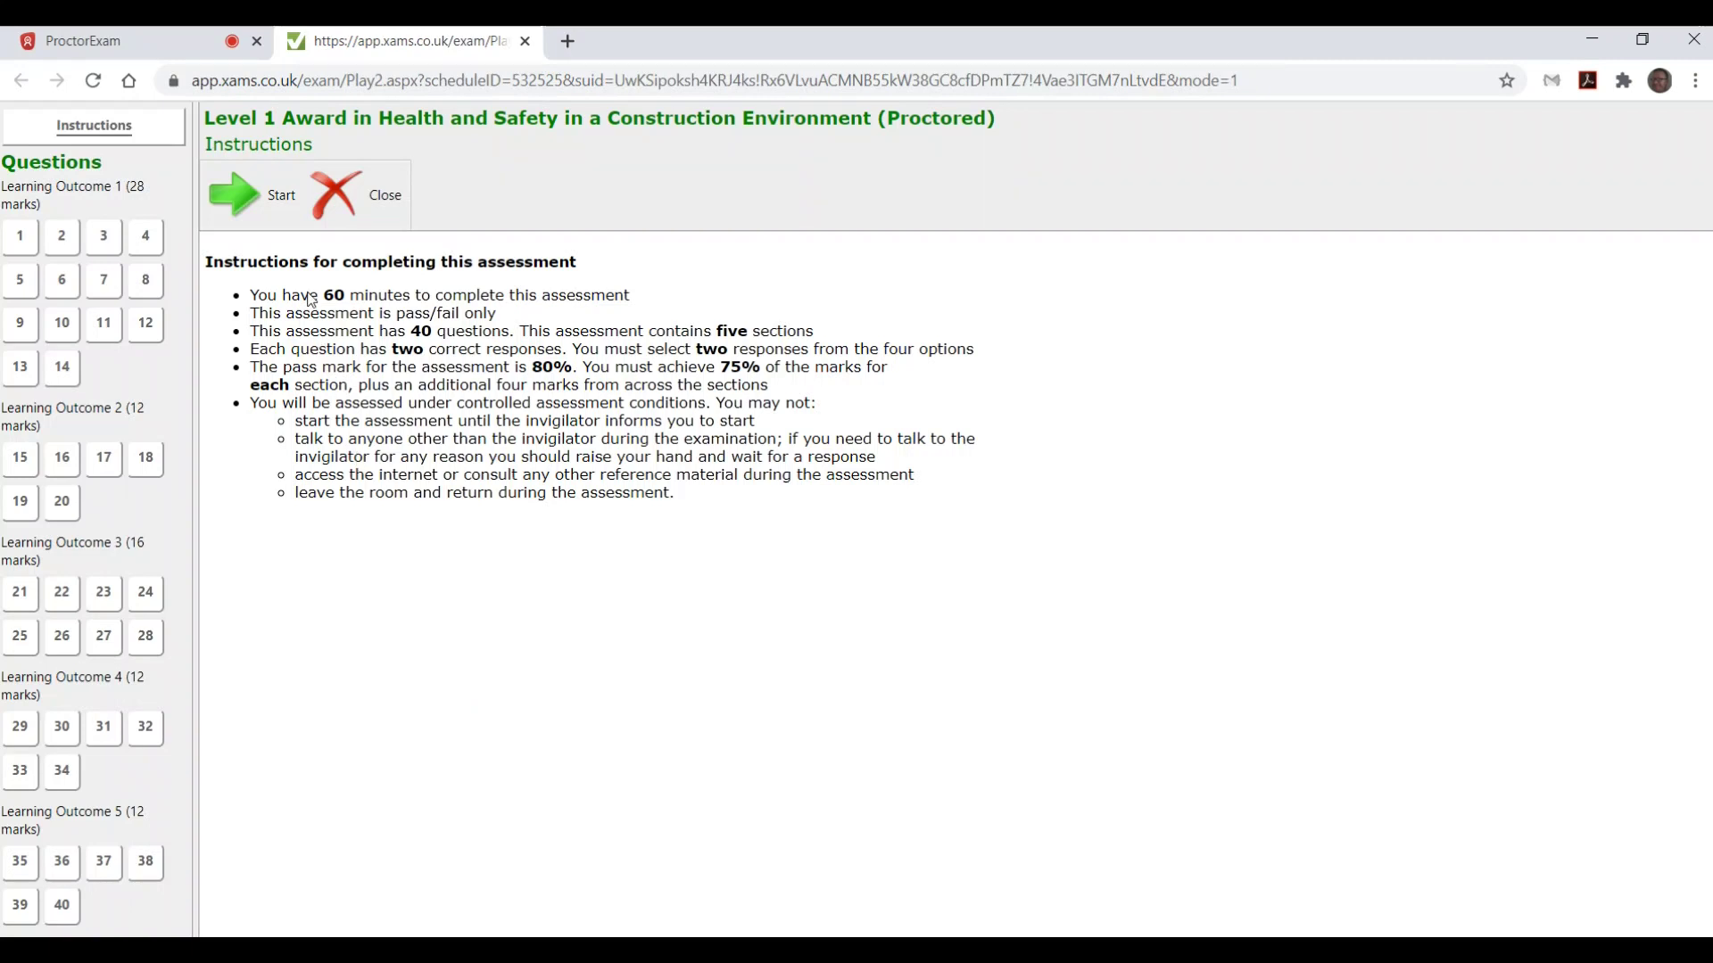
Start the practice assessment, answering Leon Jackson for question 1 and England for question 3
{"action": "left_click", "coordinate": [279, 203]}
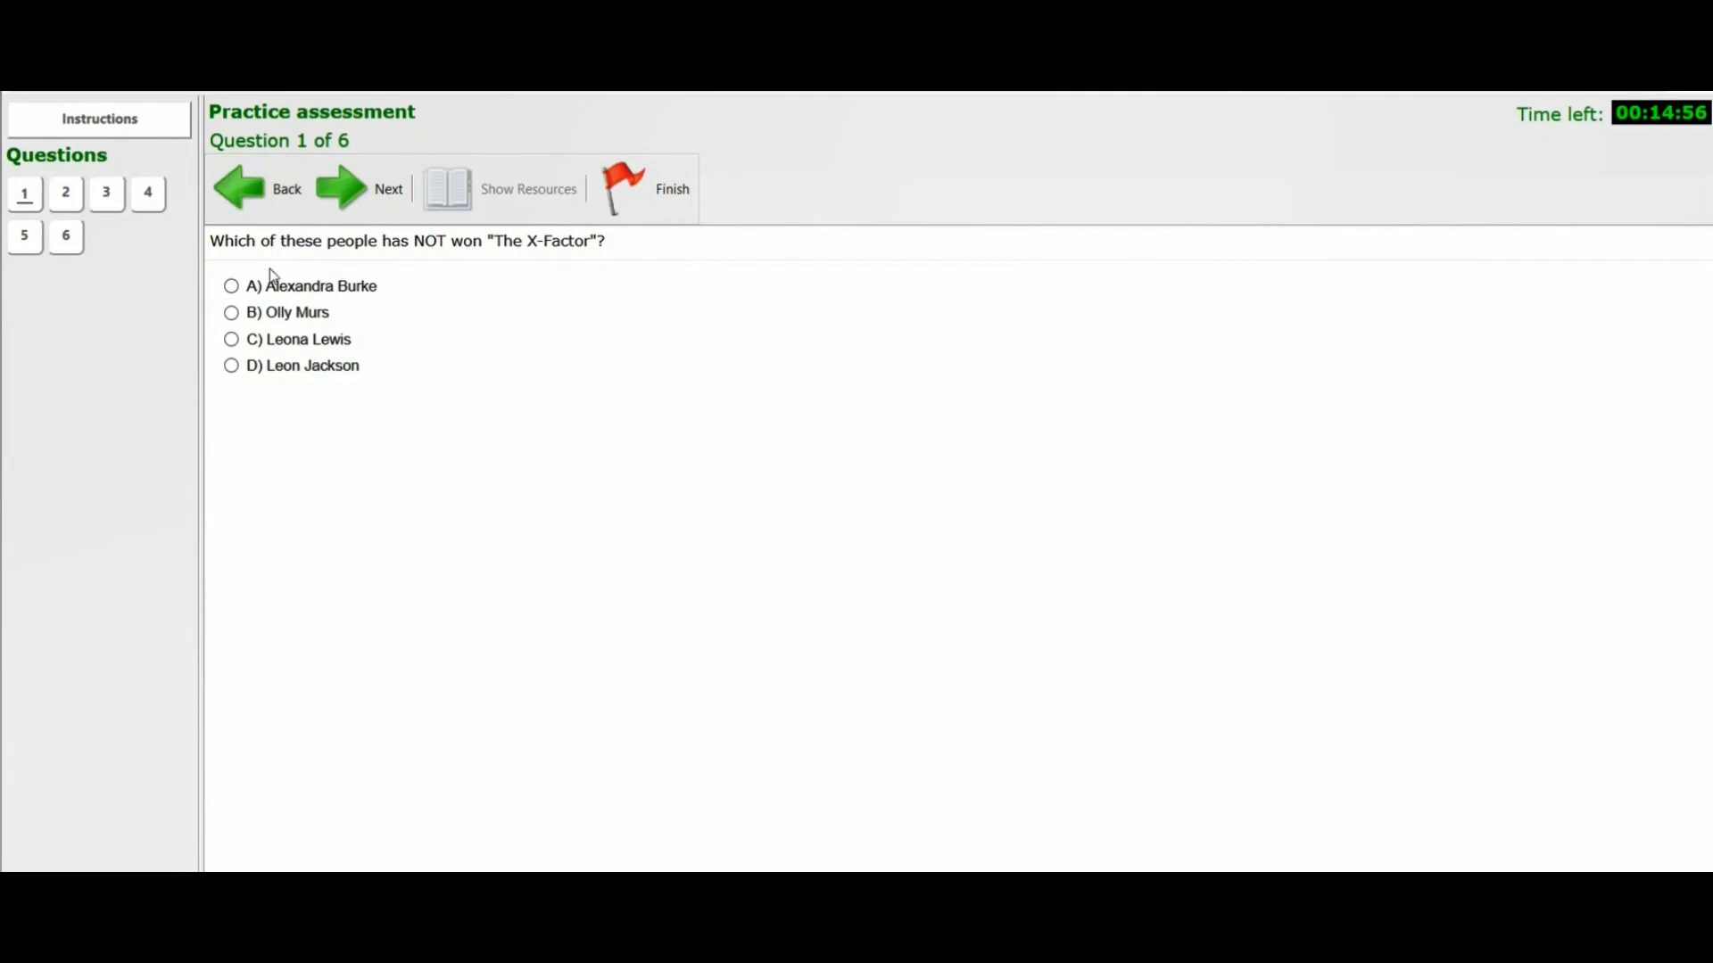
{"action": "left_click", "coordinate": [232, 368]}
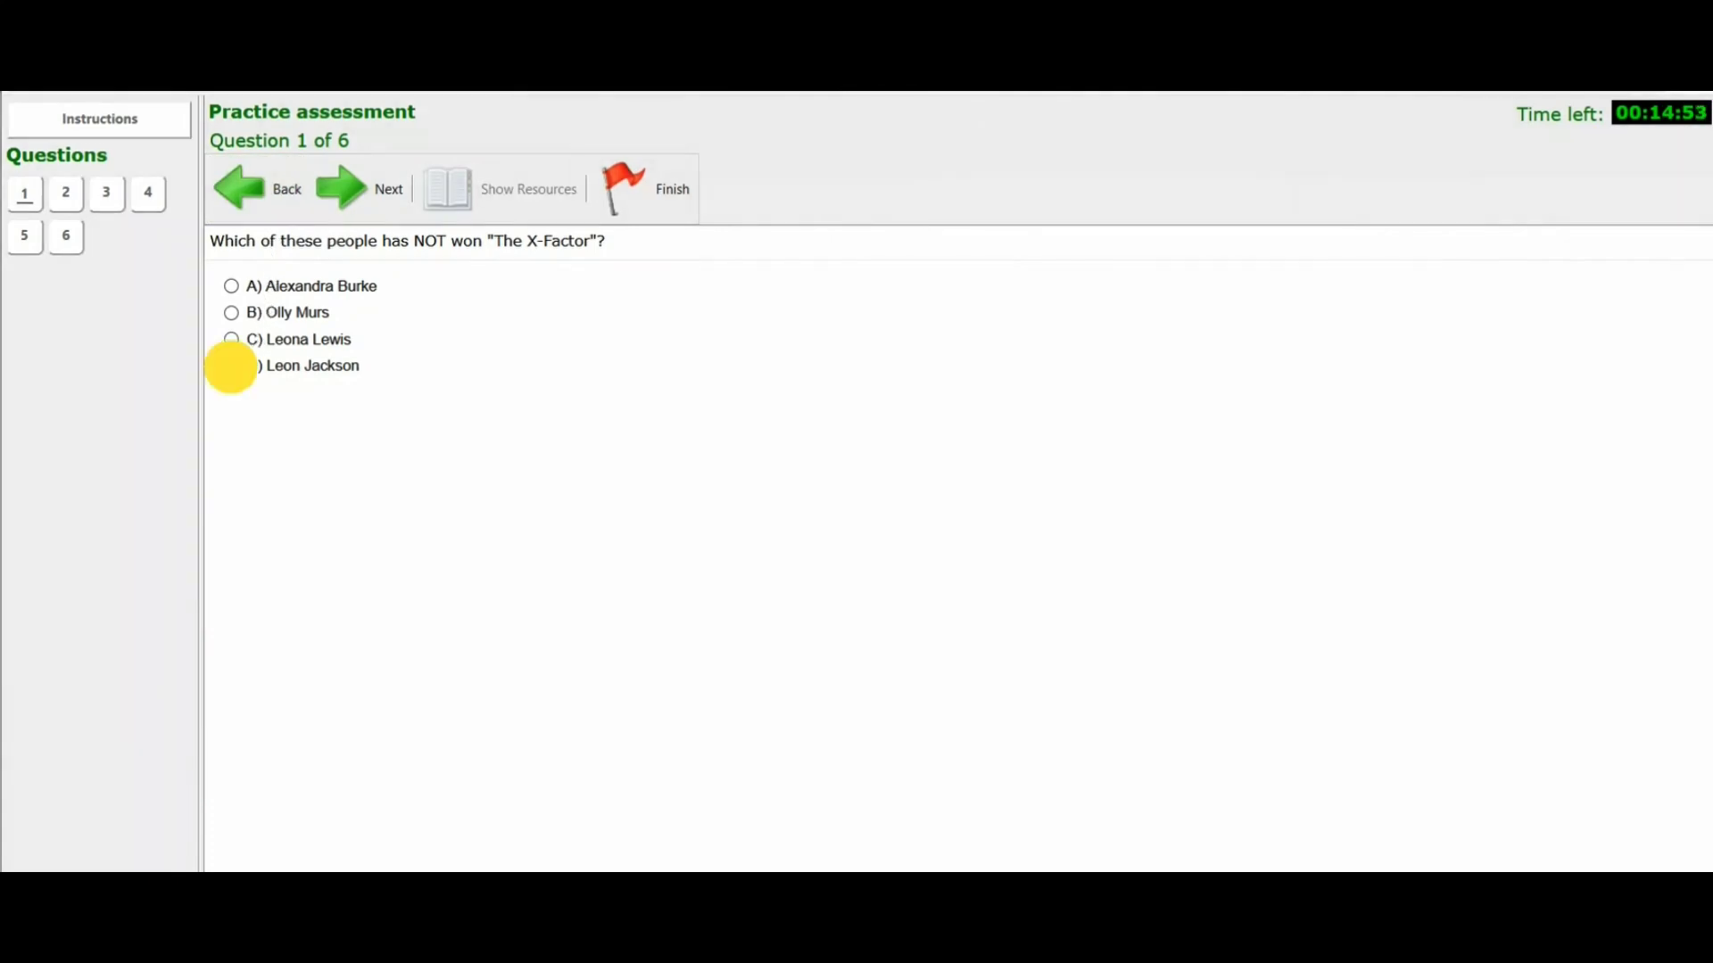
{"action": "left_click", "coordinate": [365, 195]}
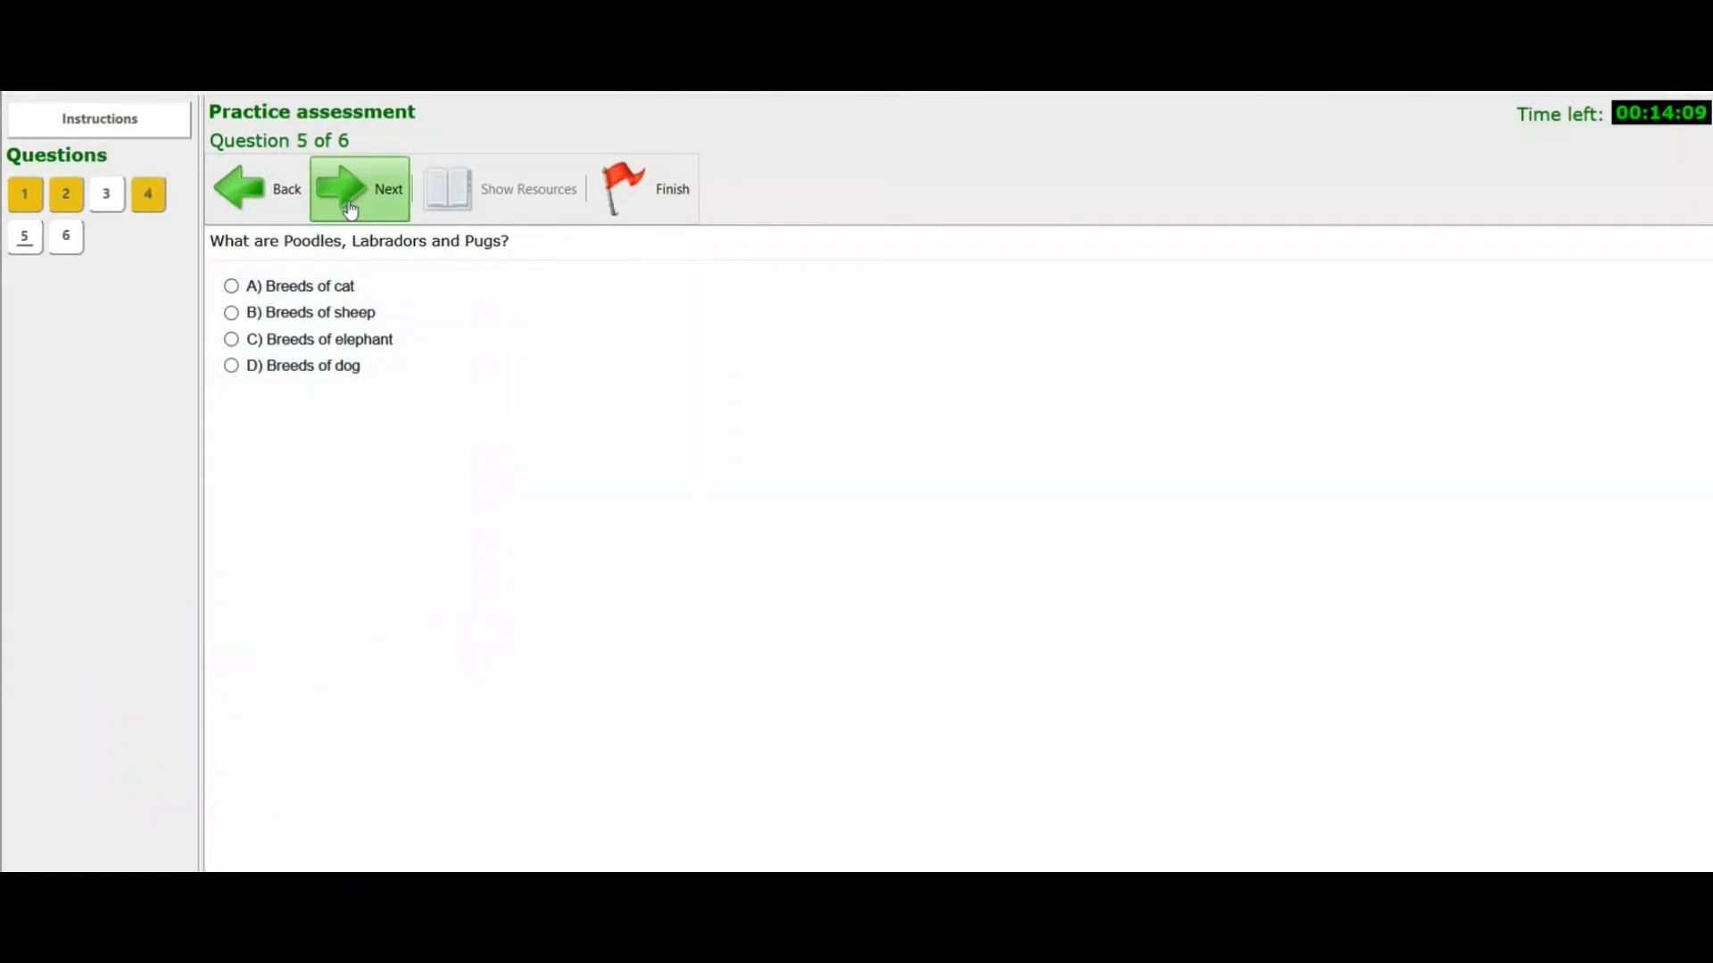
{"action": "left_click", "coordinate": [110, 199]}
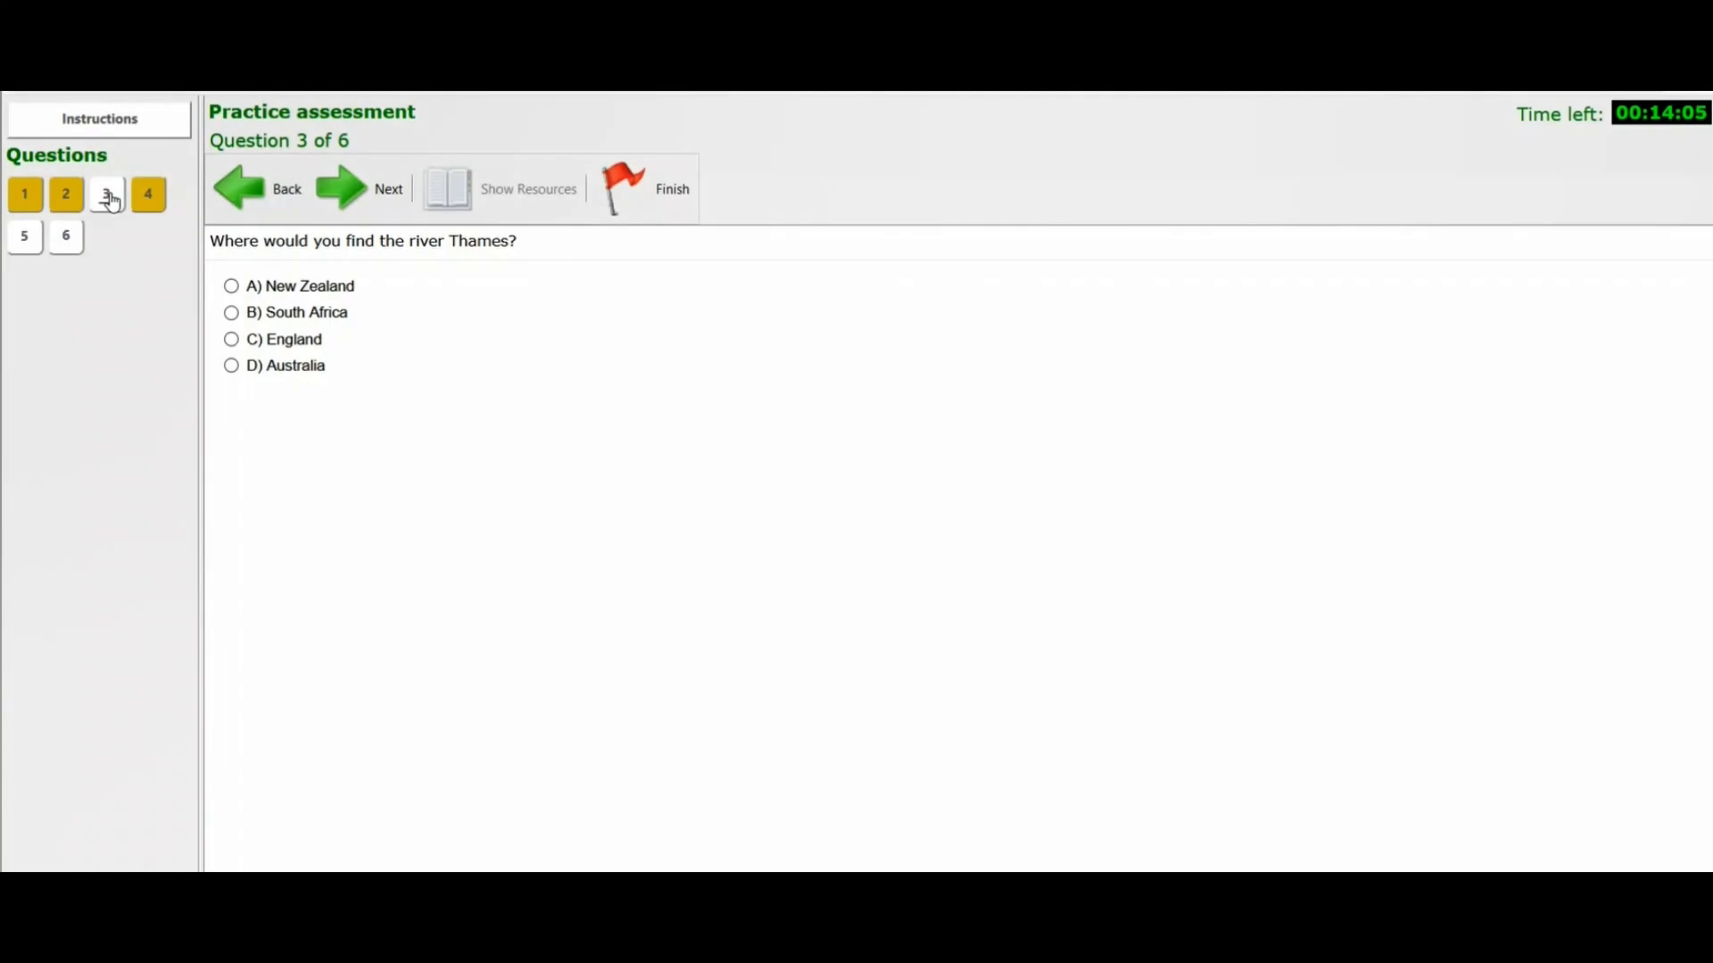
{"action": "left_click", "coordinate": [232, 340]}
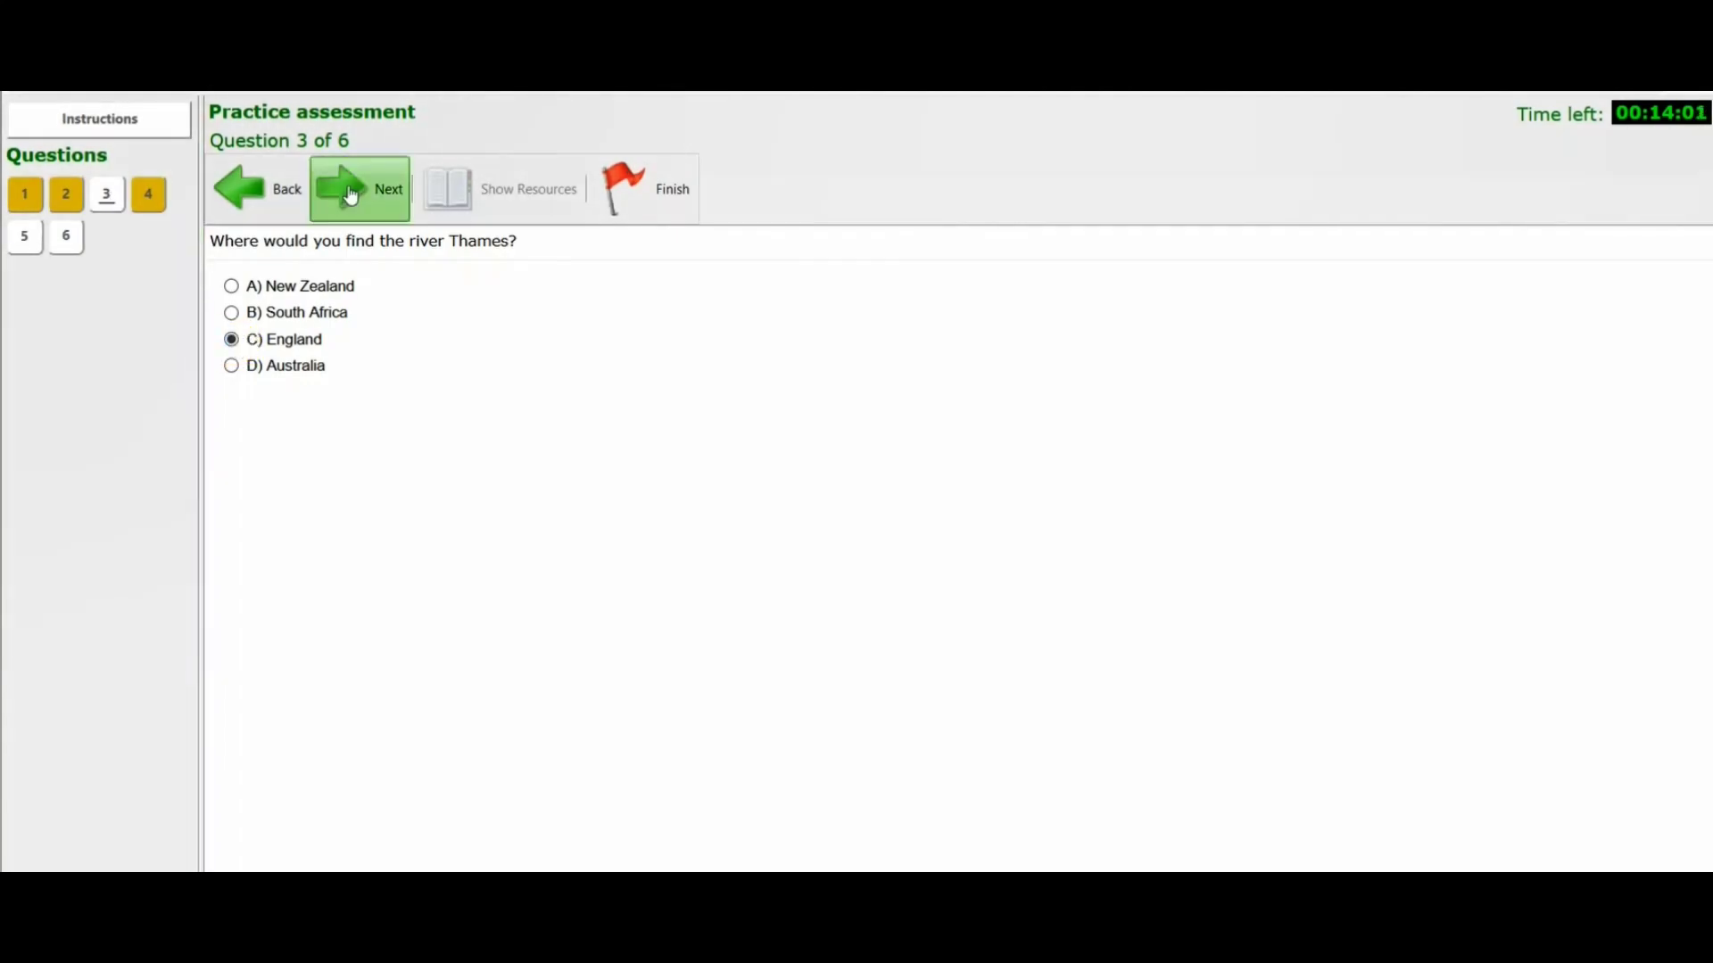
{"action": "left_click", "coordinate": [351, 193]}
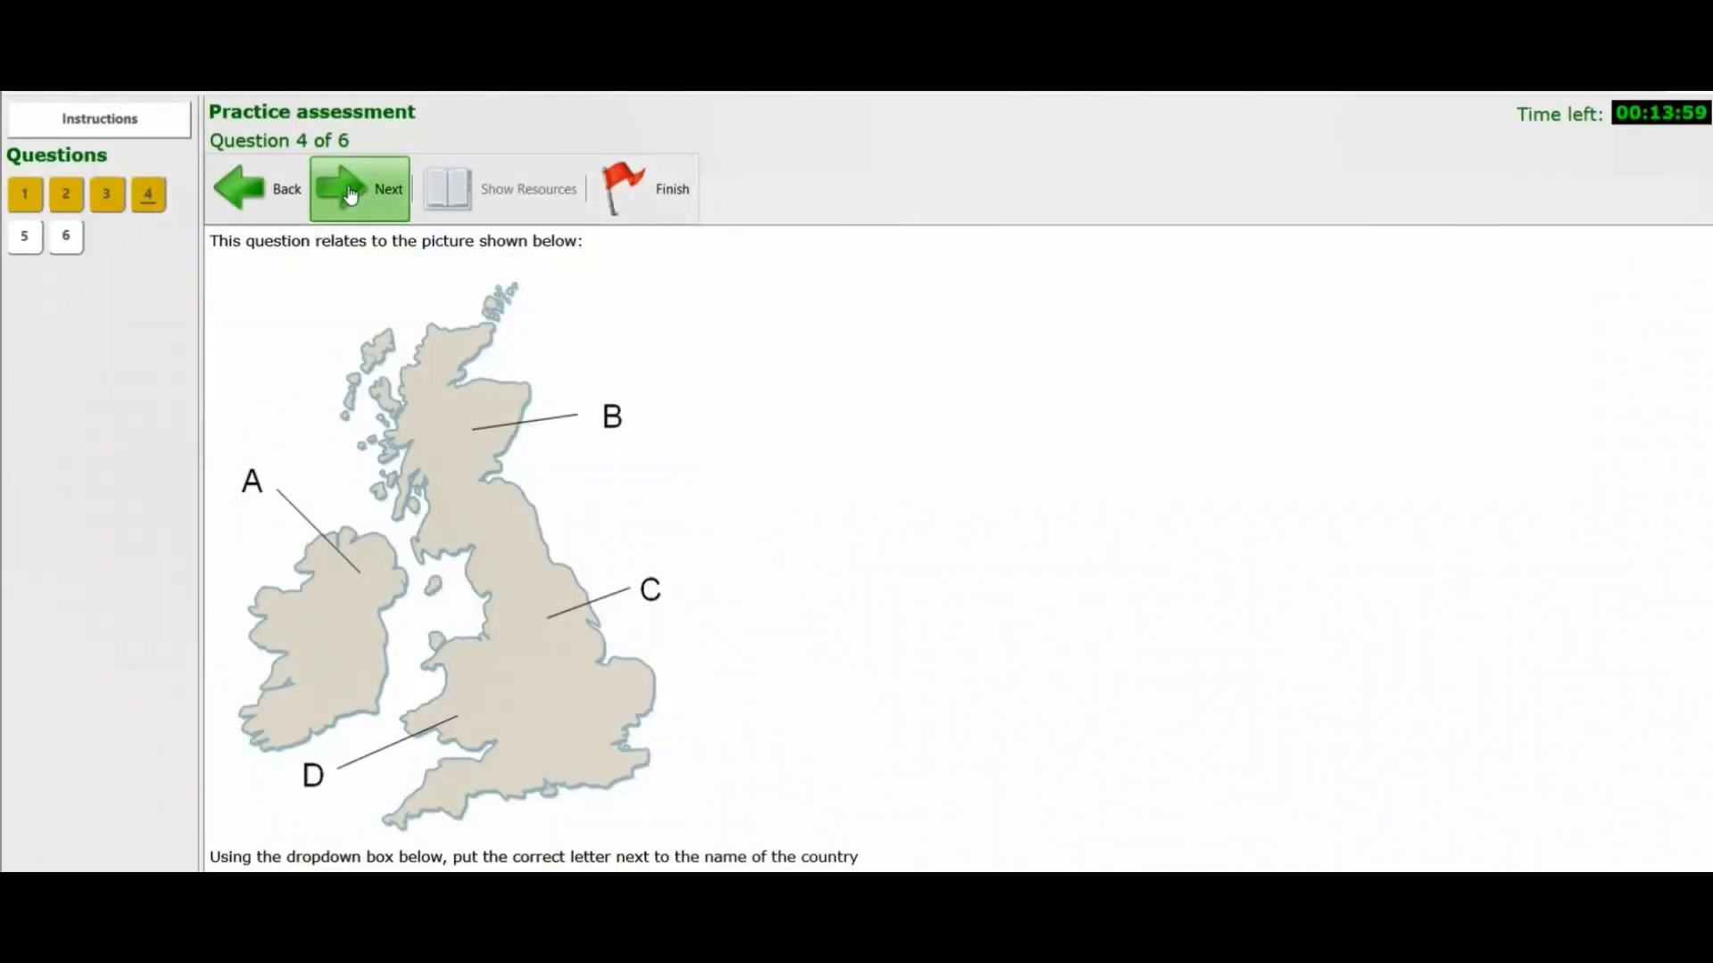
{"action": "left_click", "coordinate": [351, 193]}
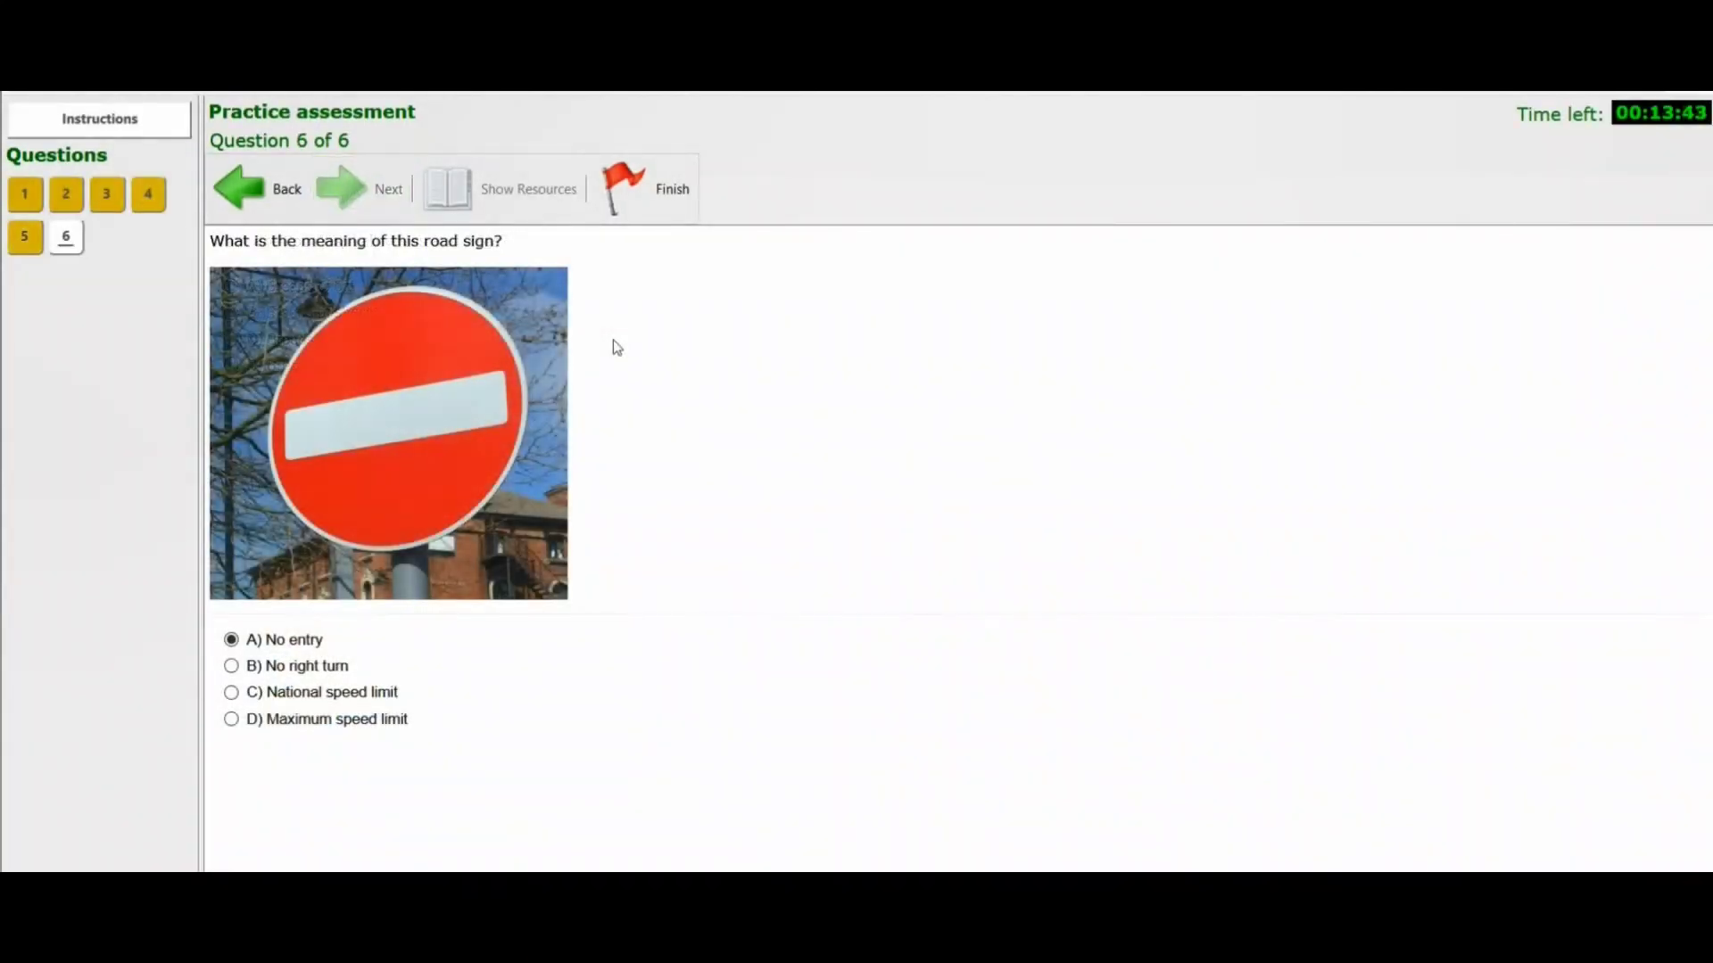
{"action": "left_click", "coordinate": [670, 199]}
Finish the test and confirm the submission
{"action": "left_click", "coordinate": [671, 199]}
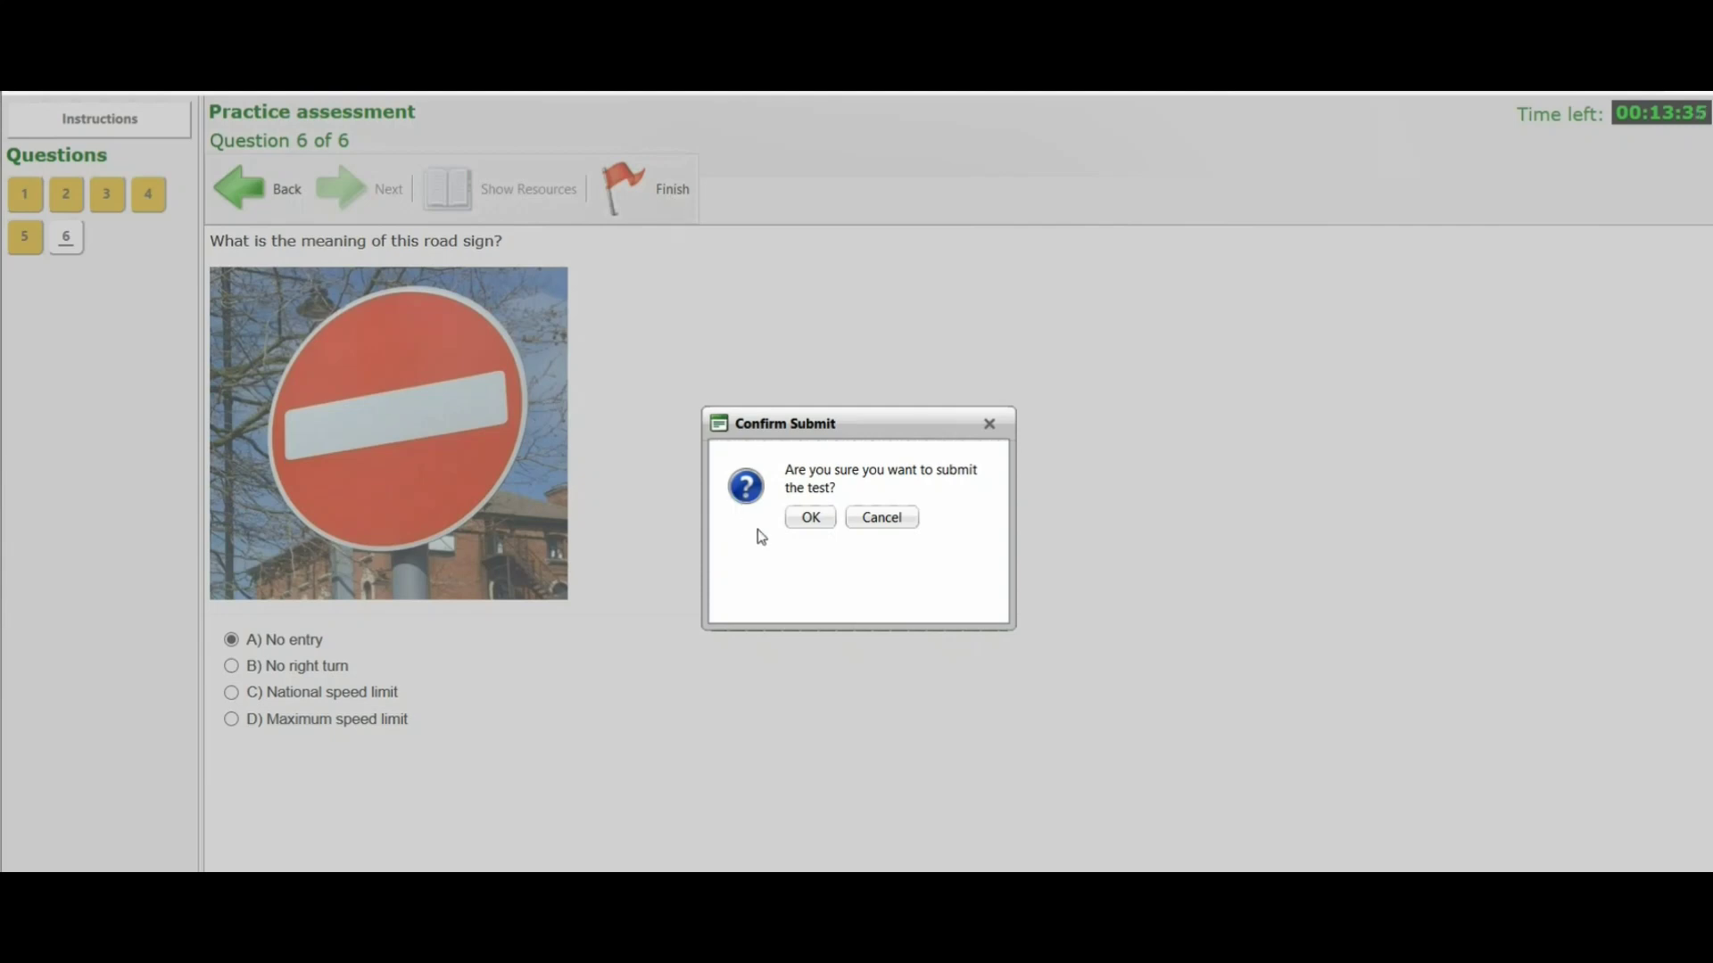
{"action": "left_click", "coordinate": [810, 520]}
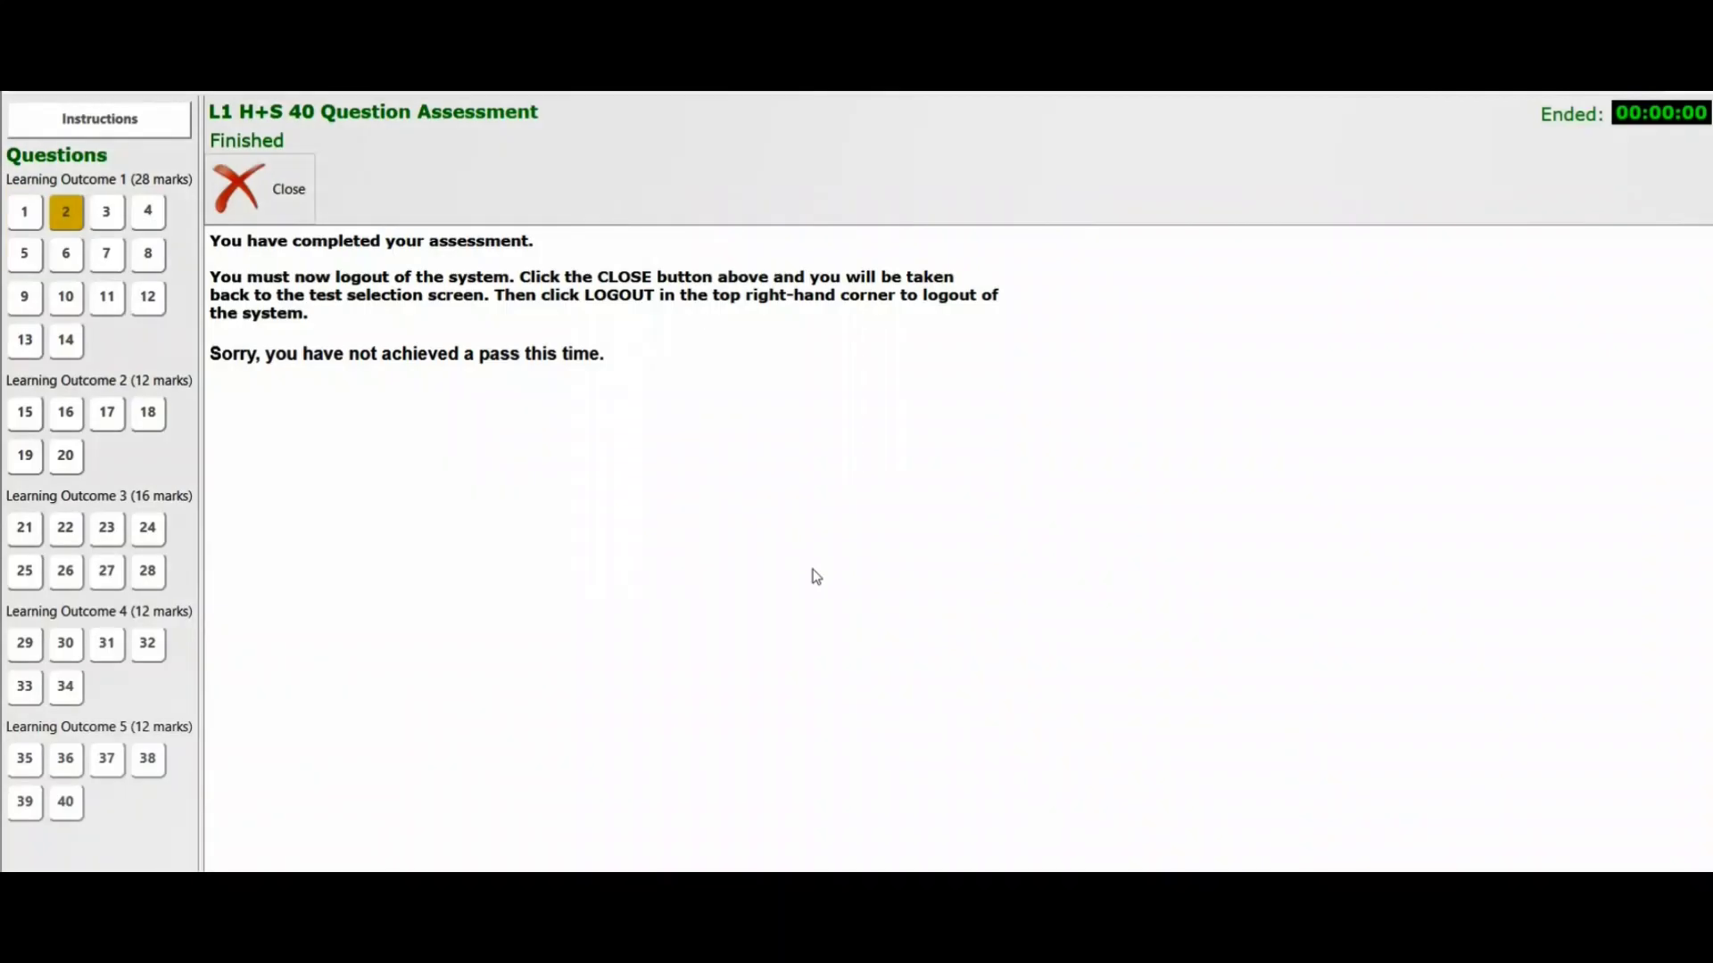